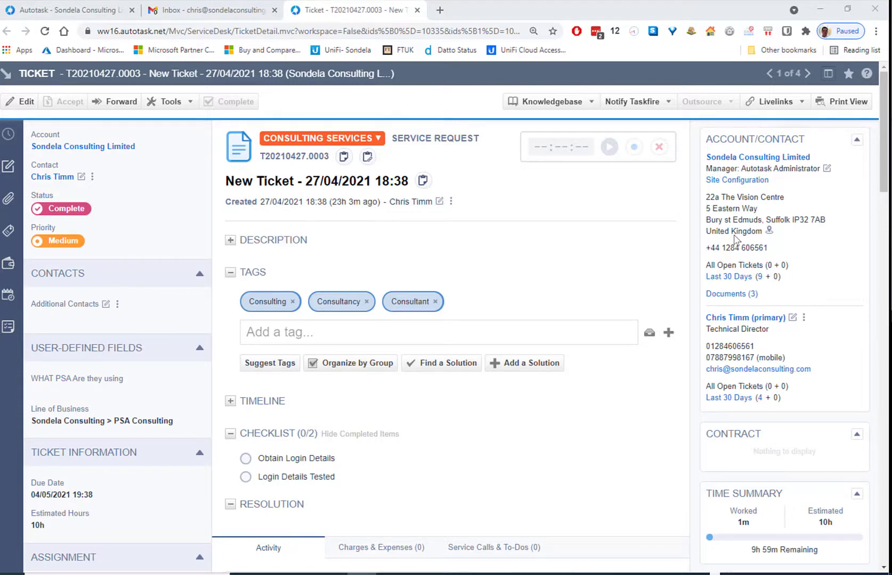
Send the Gmail support email 'Outlook not working' with body 'Help outlook does not work'.
left_click(211, 12)
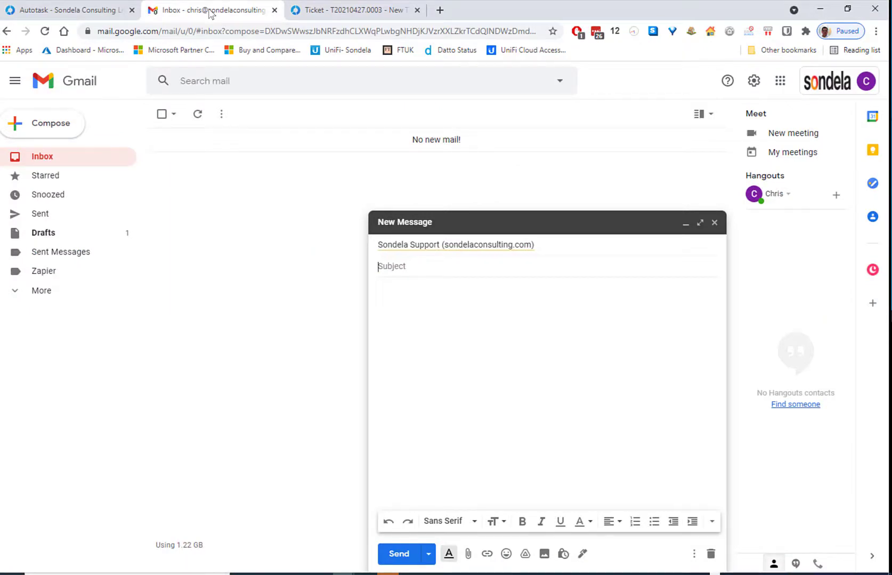
type("0")
key("Tab")
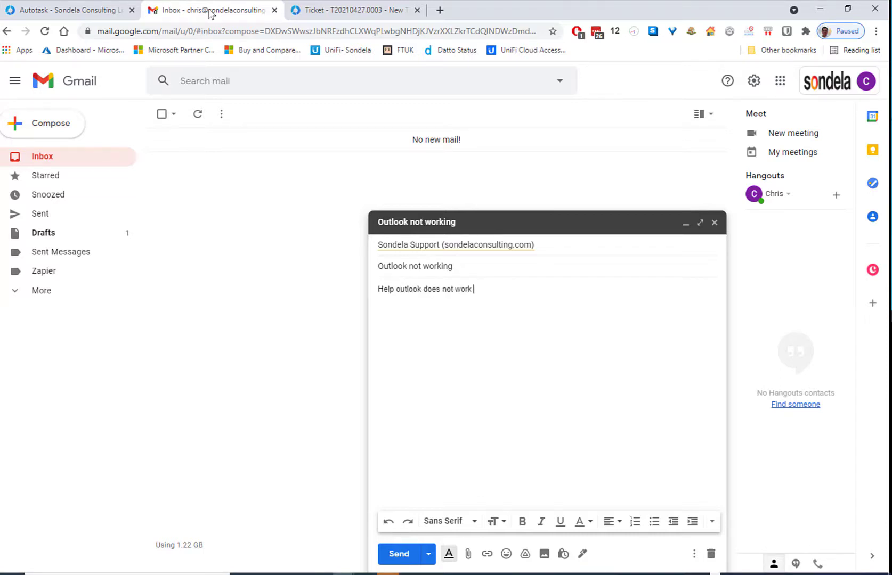
left_click(392, 554)
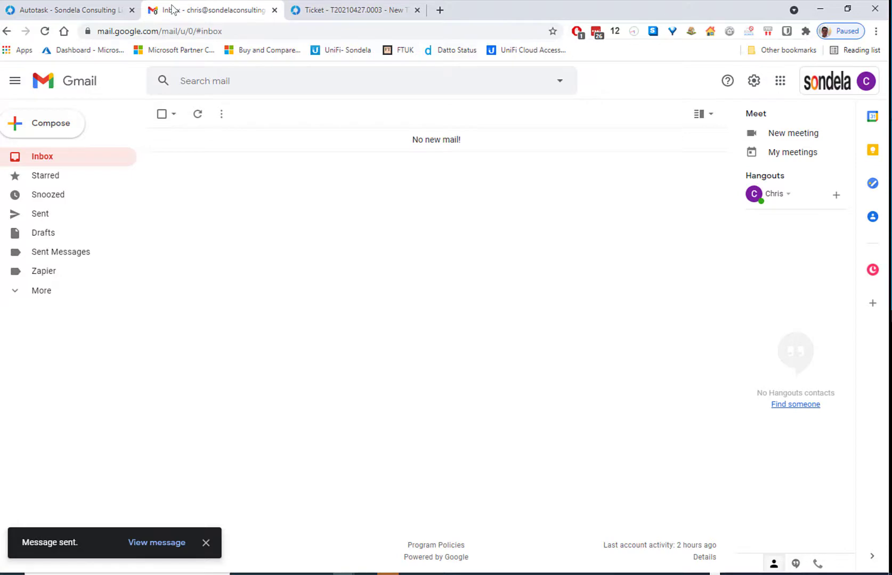
Check the inbox for the confirmation, then open ticket T20210428.0009 from today's tickets dashboard.
left_click(333, 10)
scroll(677, 384, "down", 2)
scroll(684, 415, "down", 6)
scroll(708, 299, "up", 1)
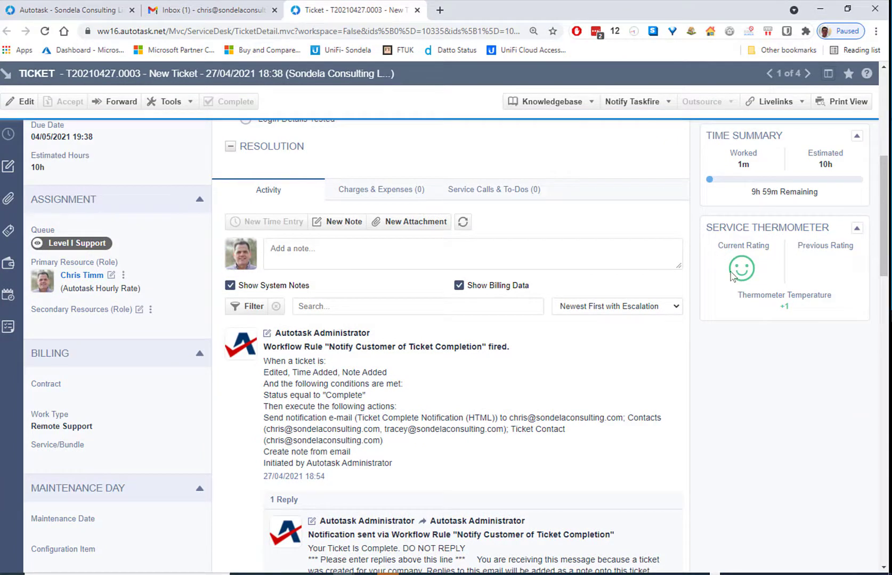
left_click(190, 11)
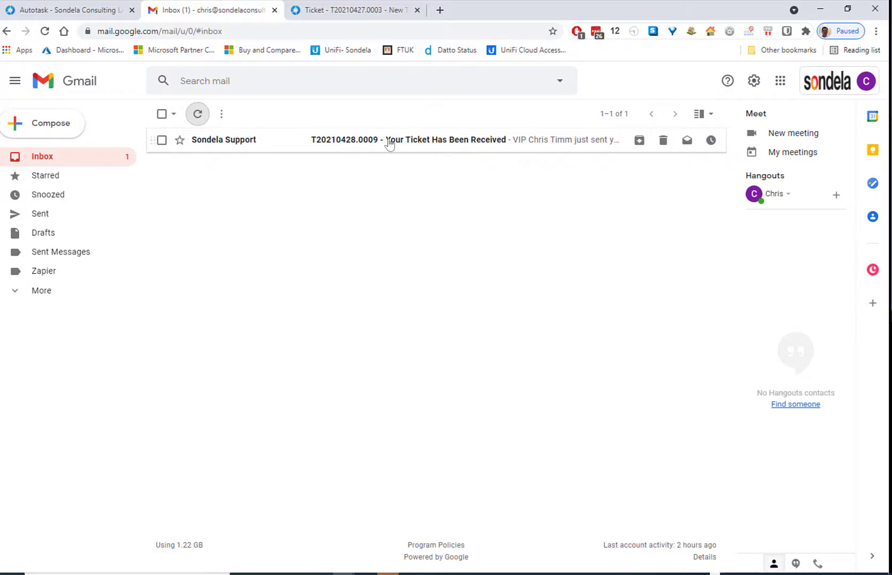
left_click(88, 11)
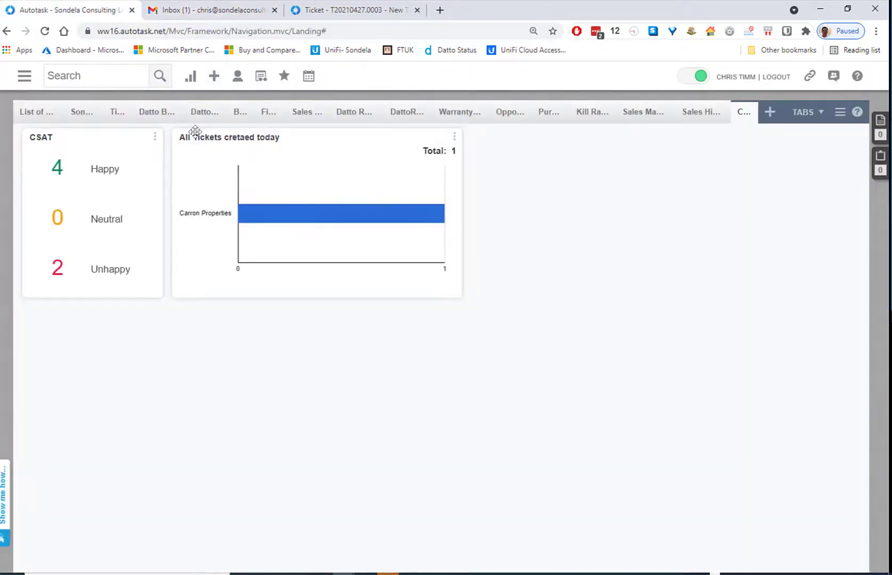
mouse_move(314, 224)
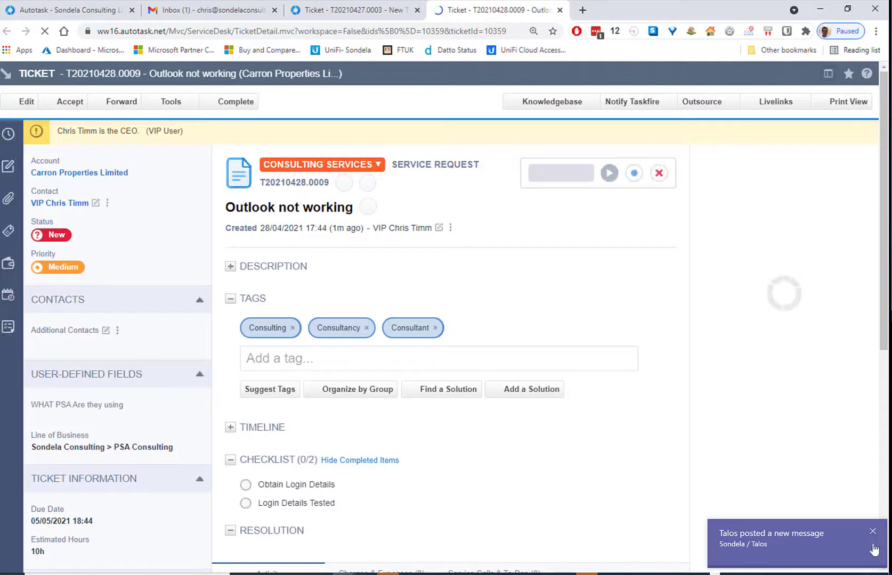
Start a new time entry on the ticket with a summary note that Outlook is working.
left_click(876, 536)
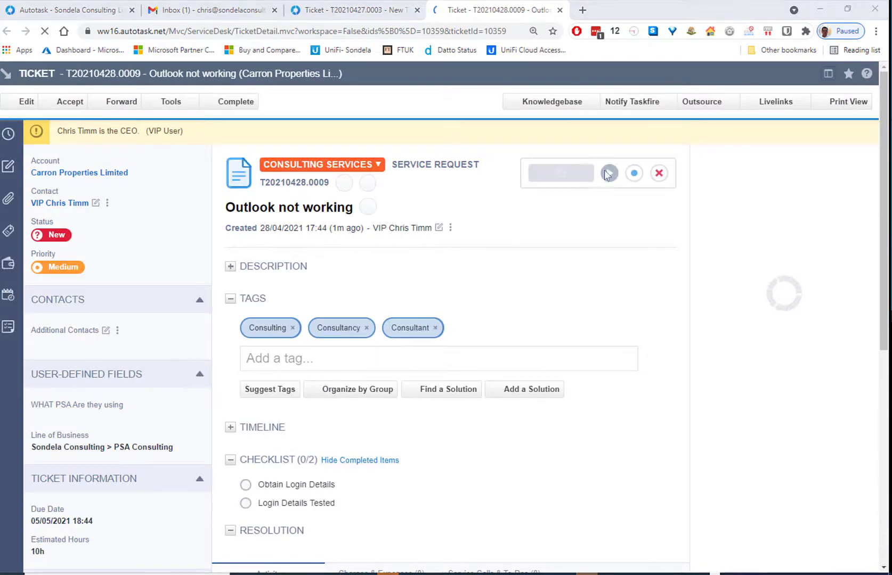
left_click(634, 174)
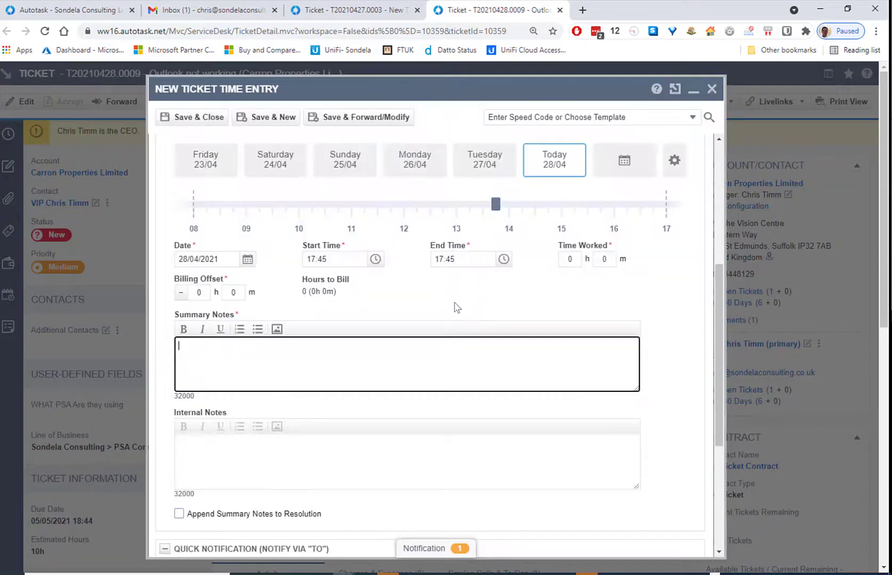
type("Out")
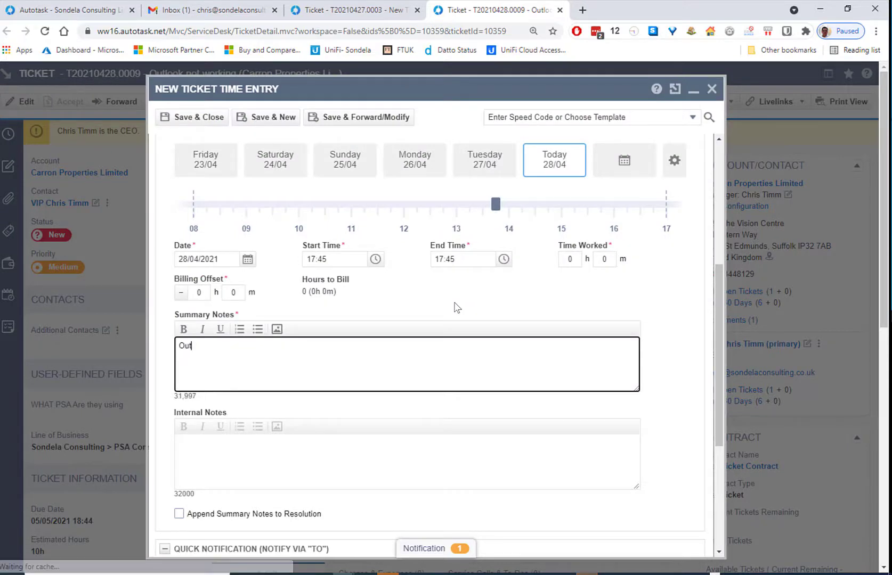
type("look working all dset")
key("BackSpace")
key("BackSpace")
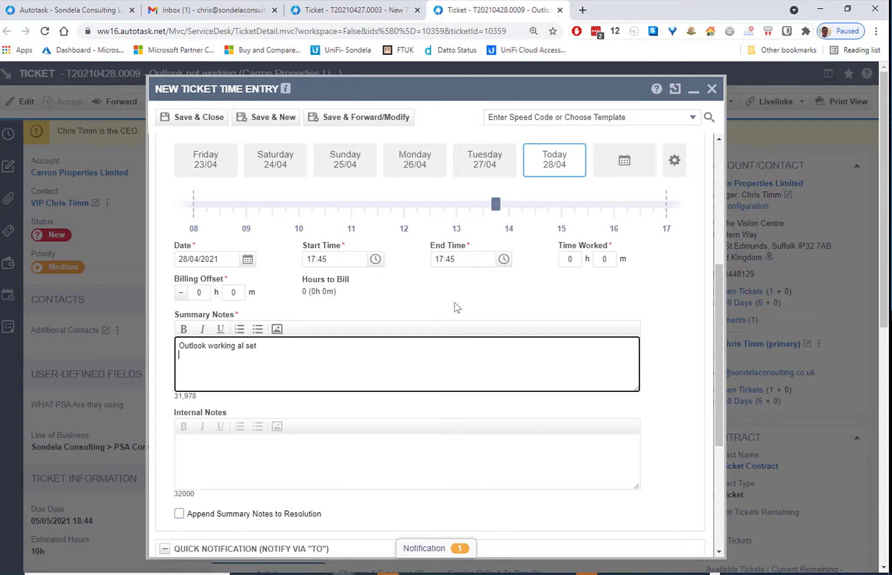
Set status Complete and 1 hour worked, then save, accepting the after-hours split.
scroll(462, 375, "up", 5)
left_click(240, 265)
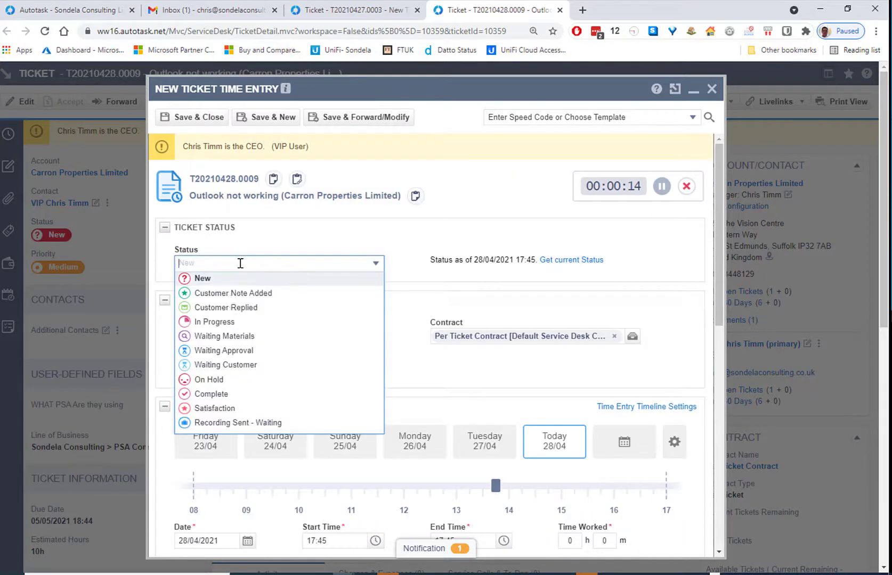
left_click(218, 393)
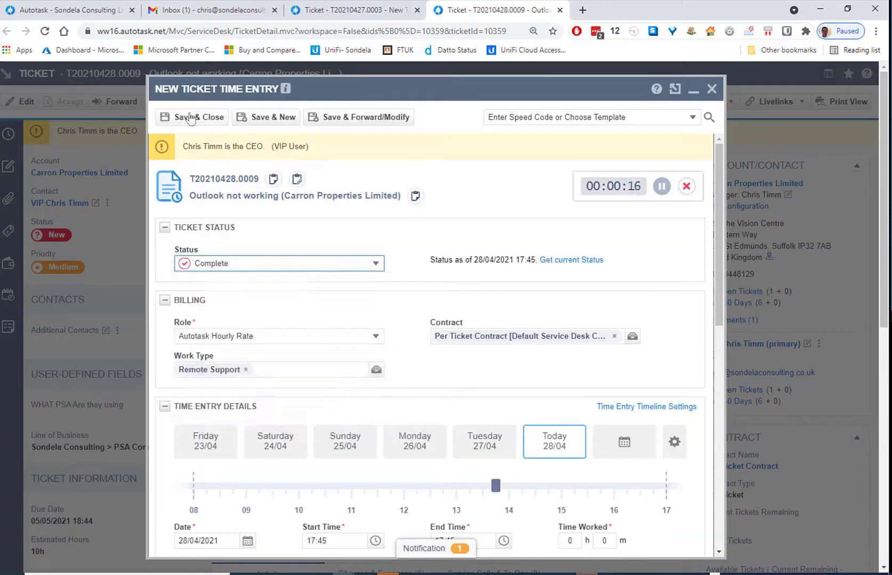
left_click(190, 118)
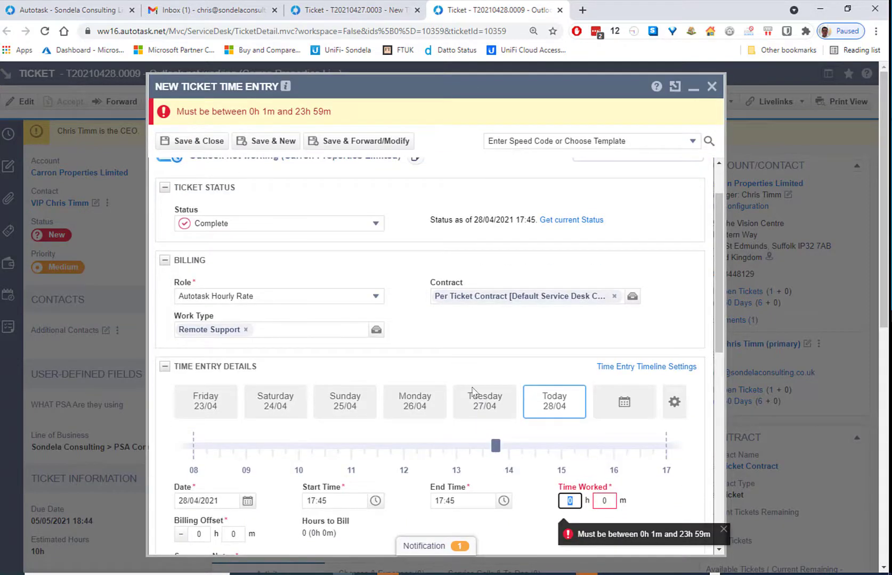
type("1")
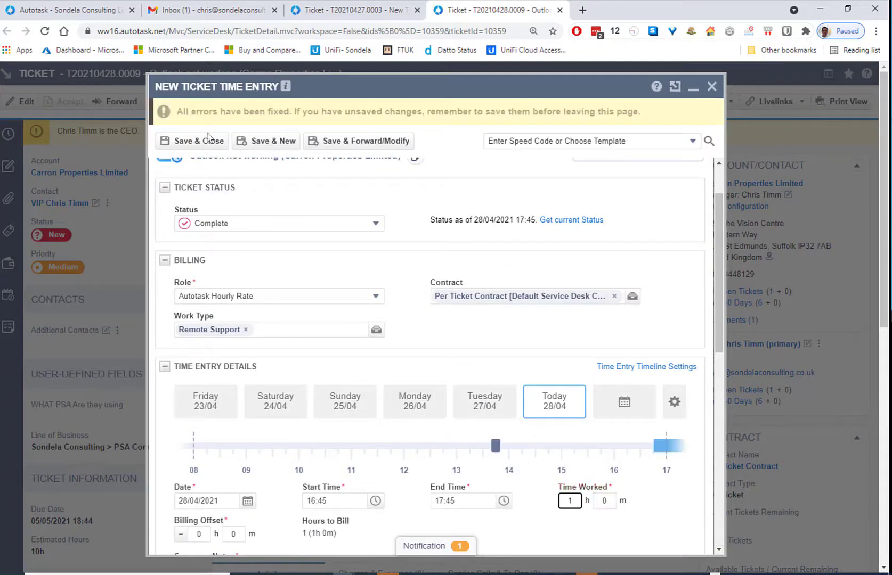
left_click(208, 138)
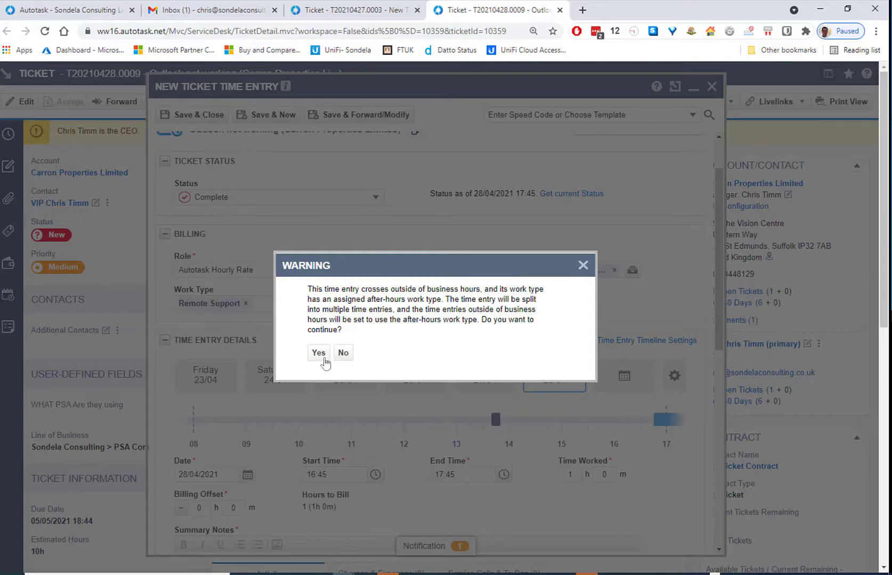
left_click(322, 356)
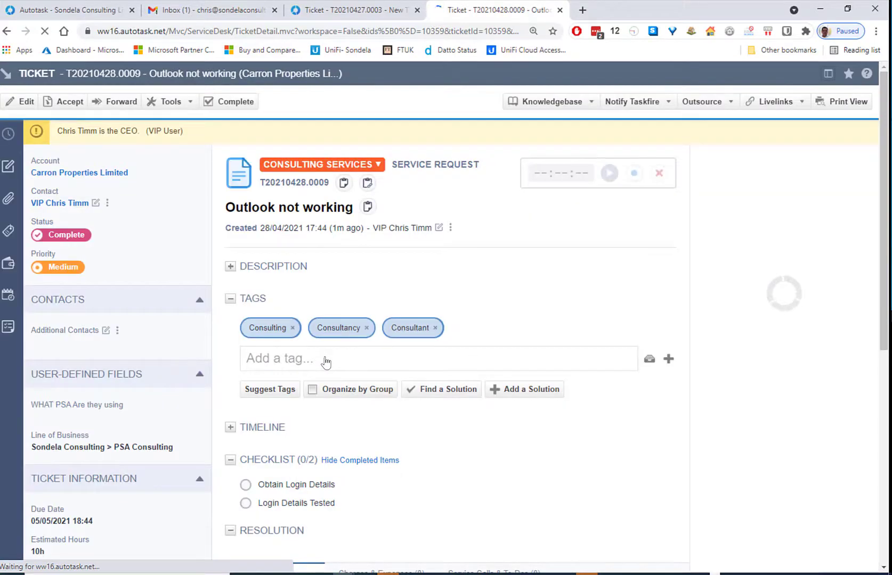
Refresh the Gmail inbox until the 'Your Ticket Is Complete.' email arrives, then open it.
left_click(215, 15)
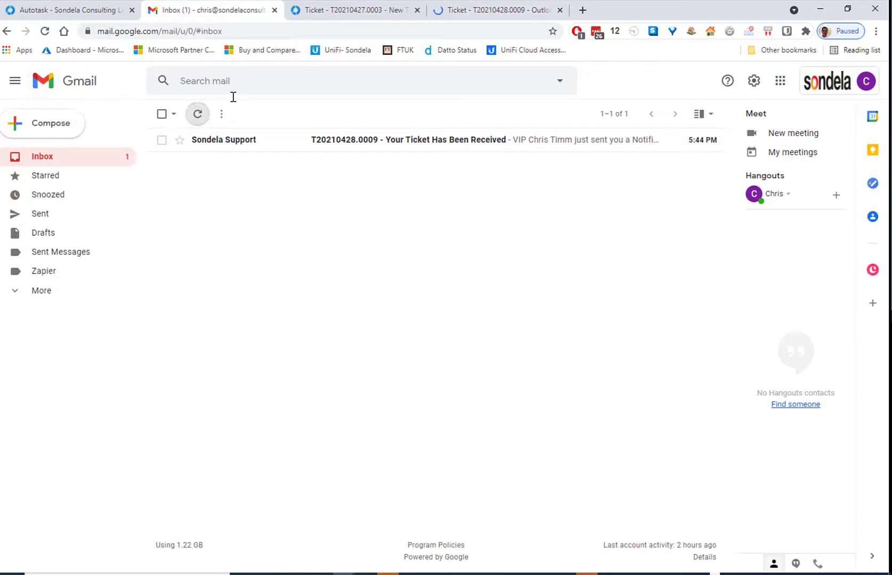
left_click(197, 114)
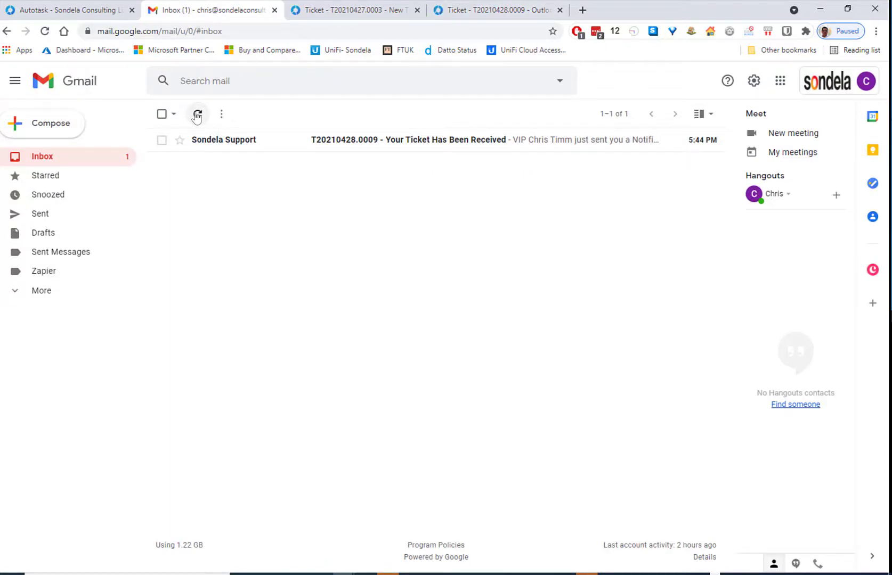
left_click(198, 115)
left_click(197, 115)
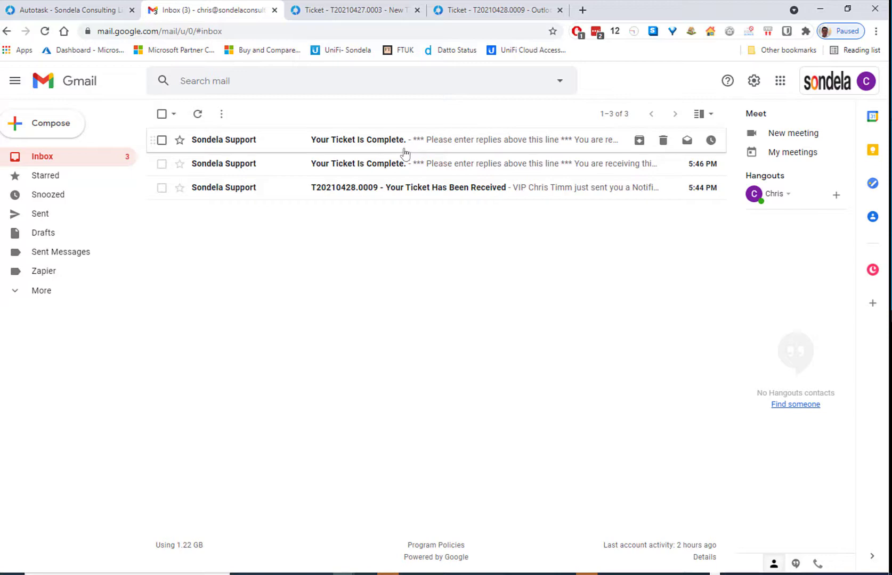
left_click(405, 154)
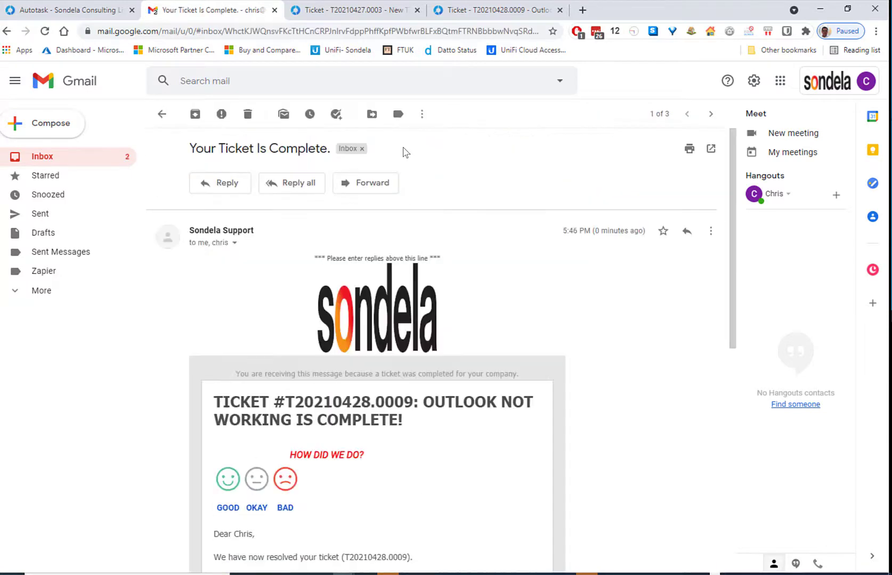
scroll(275, 456, "down", 1)
scroll(274, 455, "down", 3)
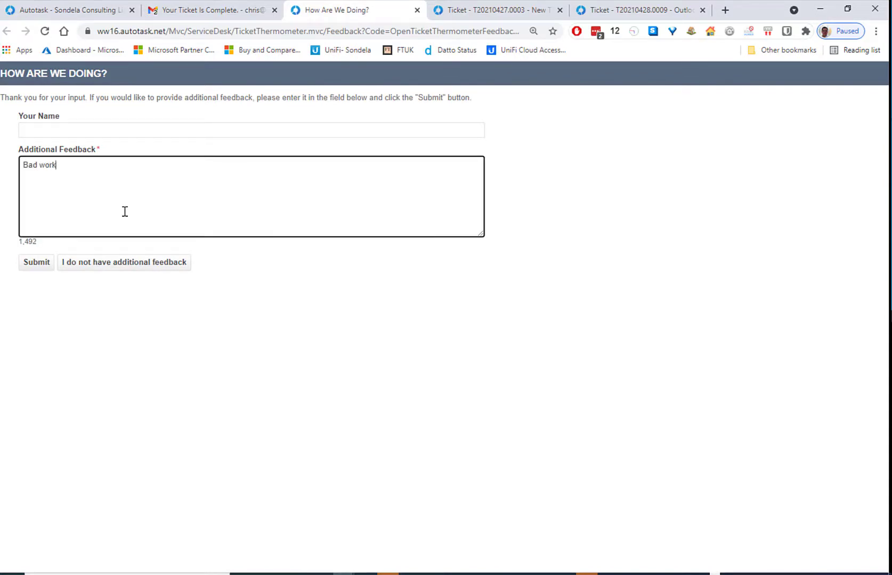
Submit the BAD rating with feedback 'Bad work was very slow' and confirm.
type("work was very slow")
left_click(41, 265)
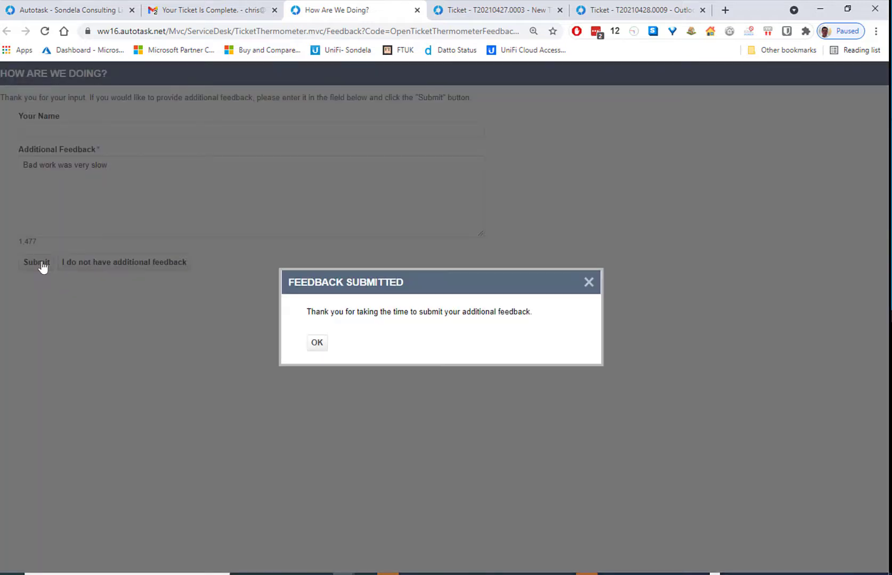
left_click(318, 344)
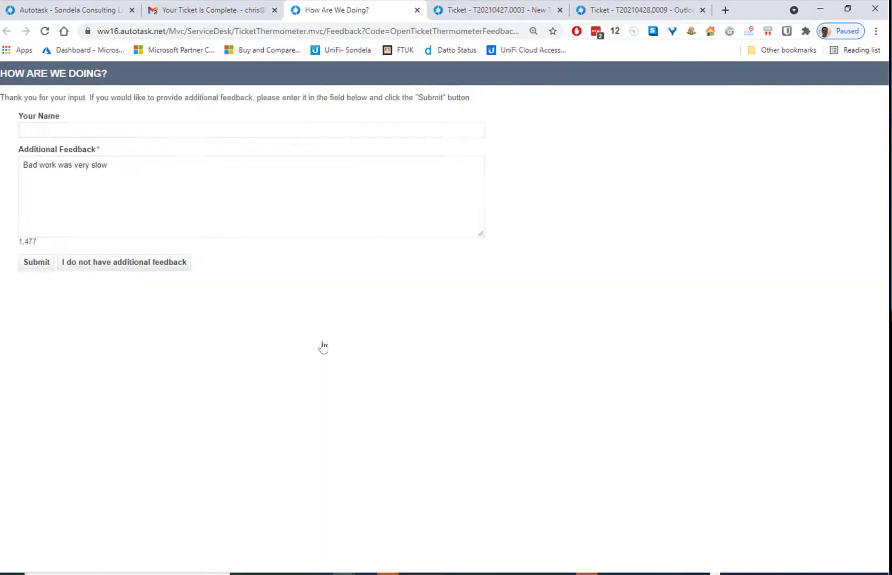
Reopen ticket T20210428.0009 and review its Unhappy thermometer note with the 'Bad work was very slow' feedback.
left_click(76, 12)
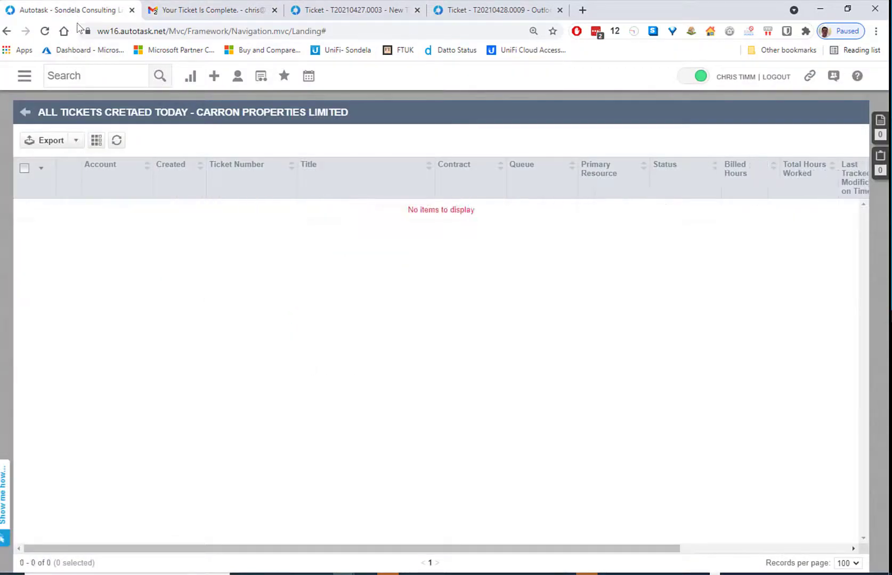
left_click(24, 113)
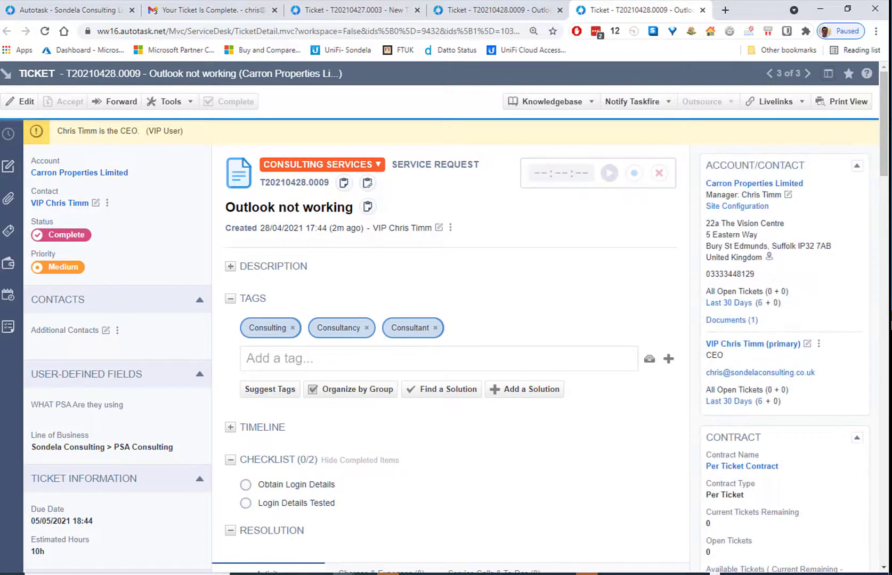
scroll(835, 331, "down", 20)
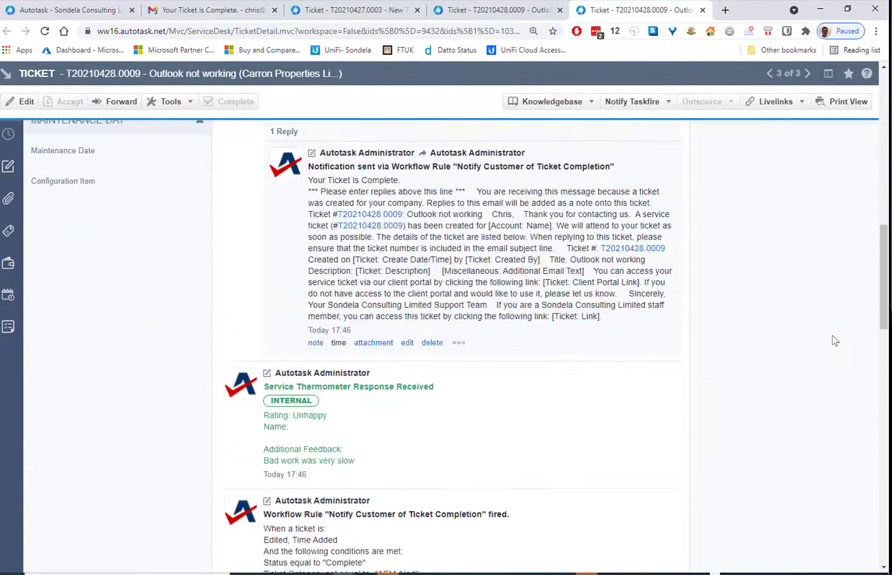
scroll(835, 341, "up", 3)
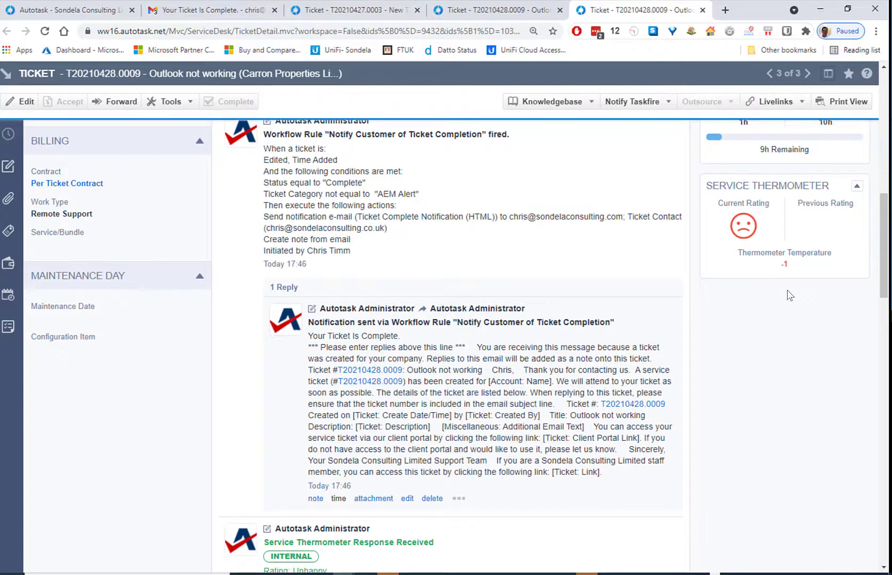
scroll(607, 345, "down", 2)
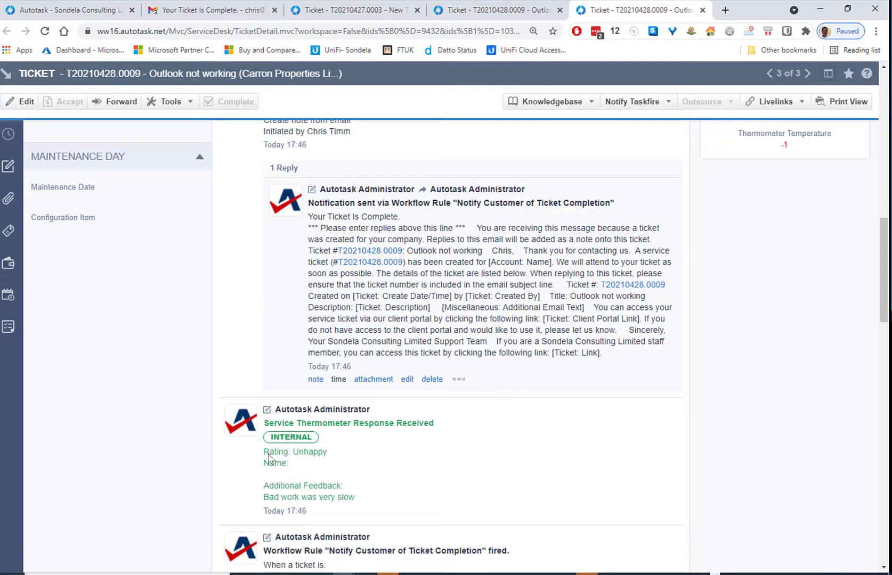
left_click_drag(289, 454, 372, 499)
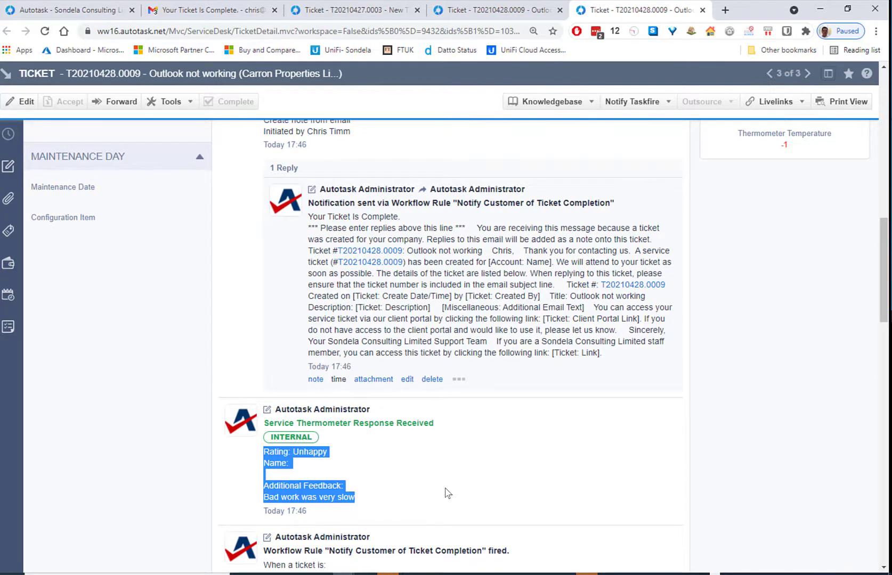
scroll(447, 494, "up", 15)
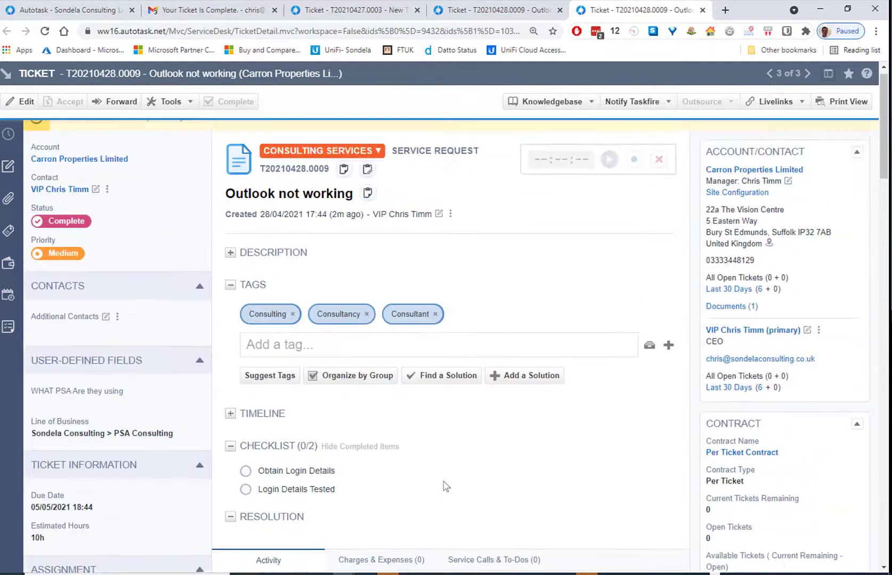
Change ticket T20210428.0009's status from Complete to In Progress and save.
left_click(11, 102)
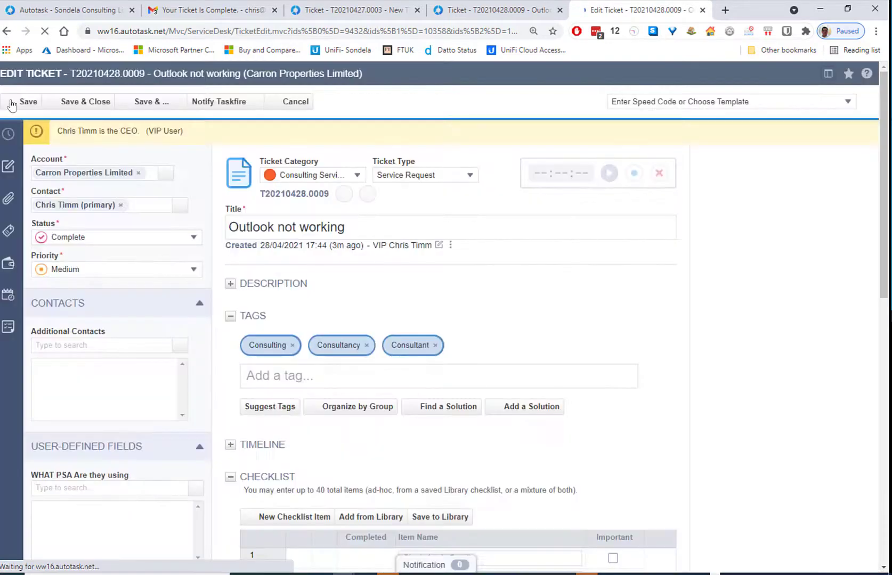
left_click(100, 239)
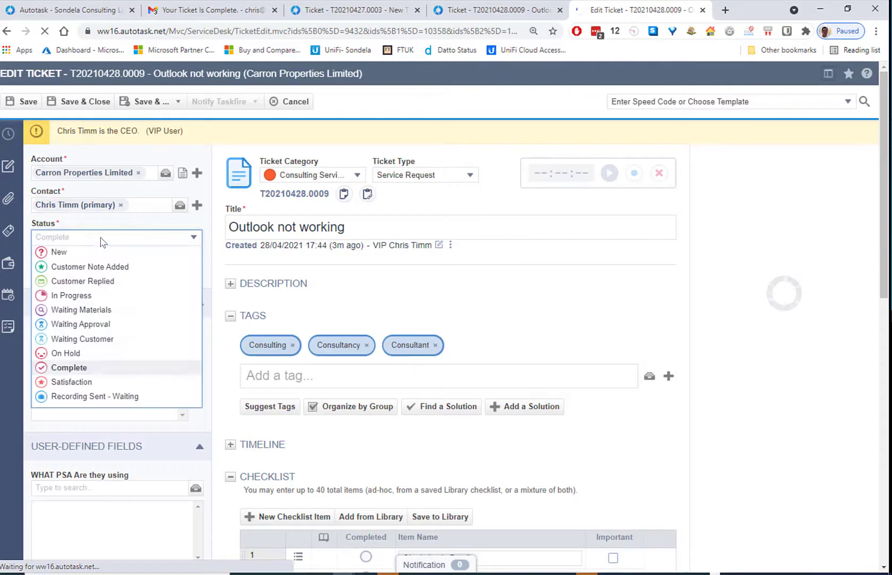
left_click(83, 282)
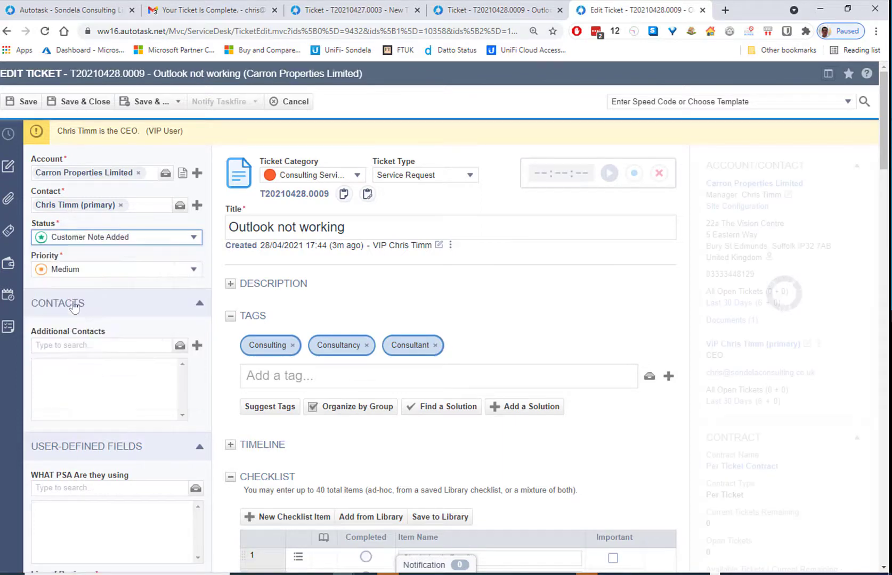
left_click(69, 238)
left_click(77, 296)
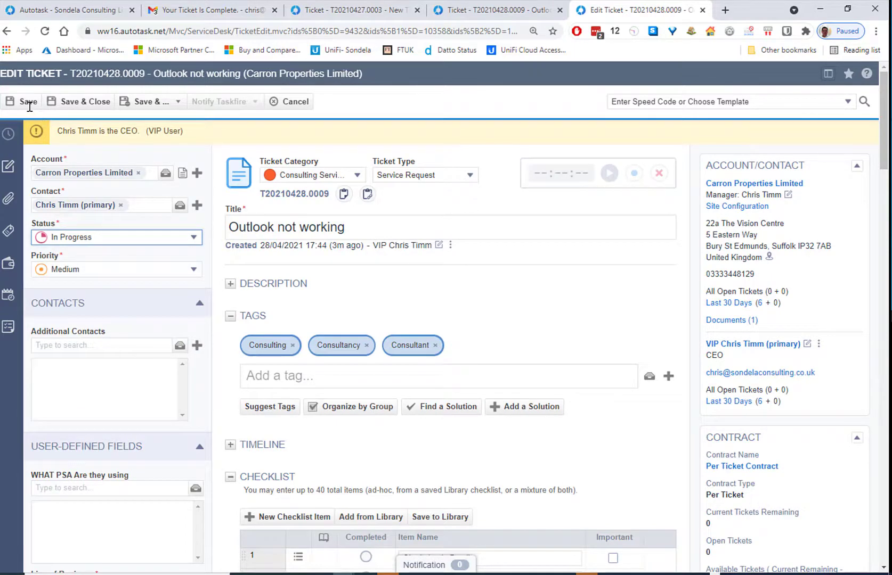
left_click(28, 103)
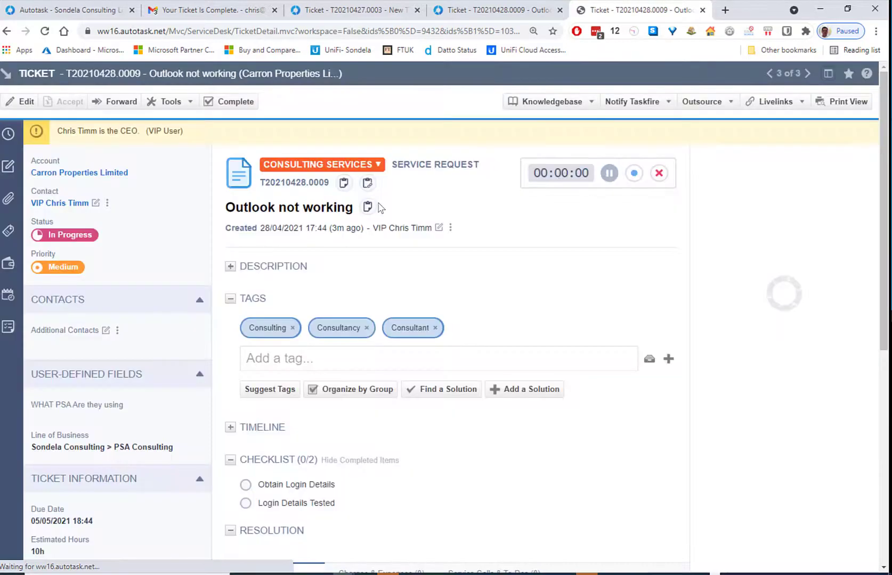
Stop the ticket timer and enter the summary note 'Completed'.
left_click(667, 105)
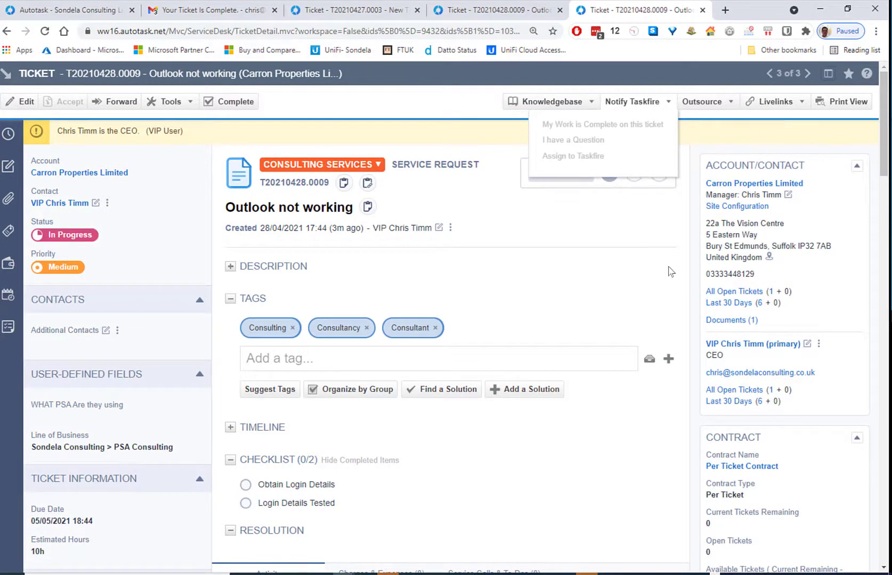
left_click(634, 174)
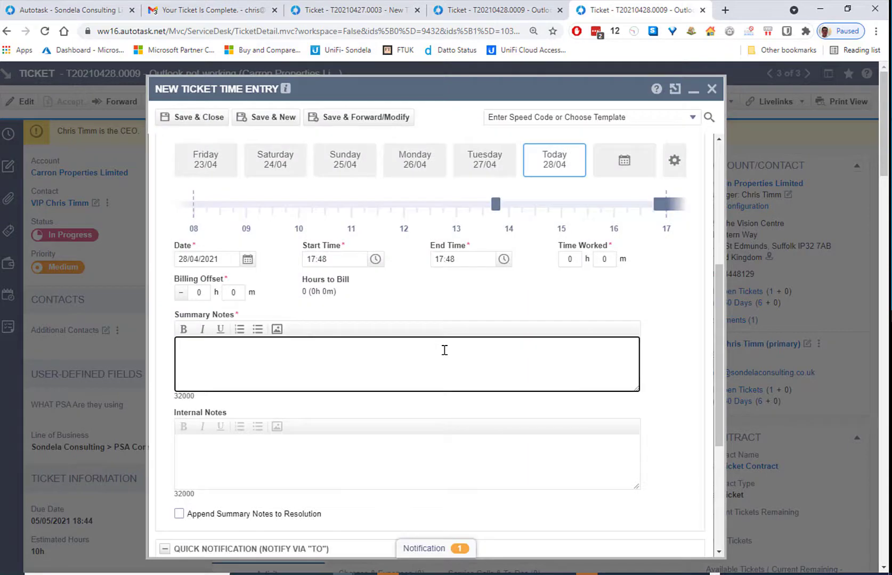
type("Completed")
Set status Complete with 5 minutes worked and save the time entry.
scroll(279, 265, "up", 5)
left_click(247, 265)
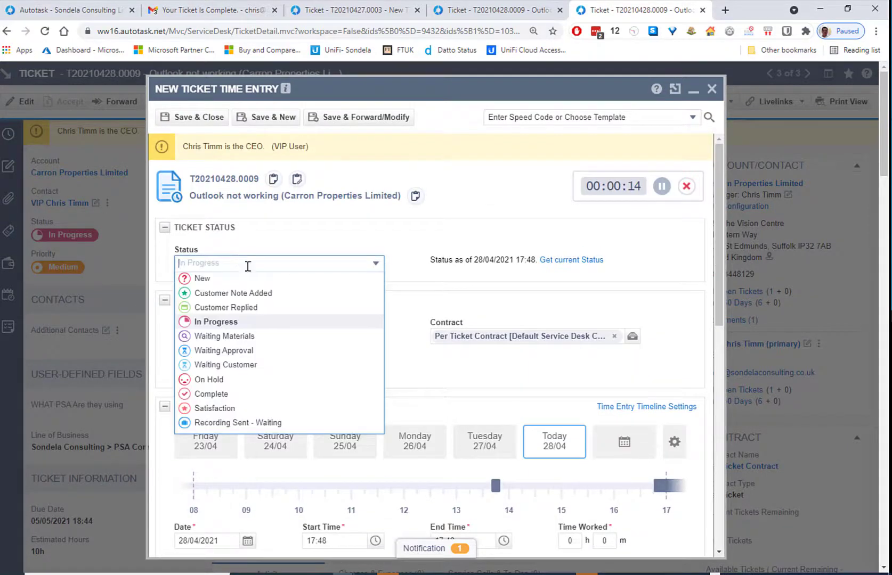
left_click(247, 394)
left_click(201, 117)
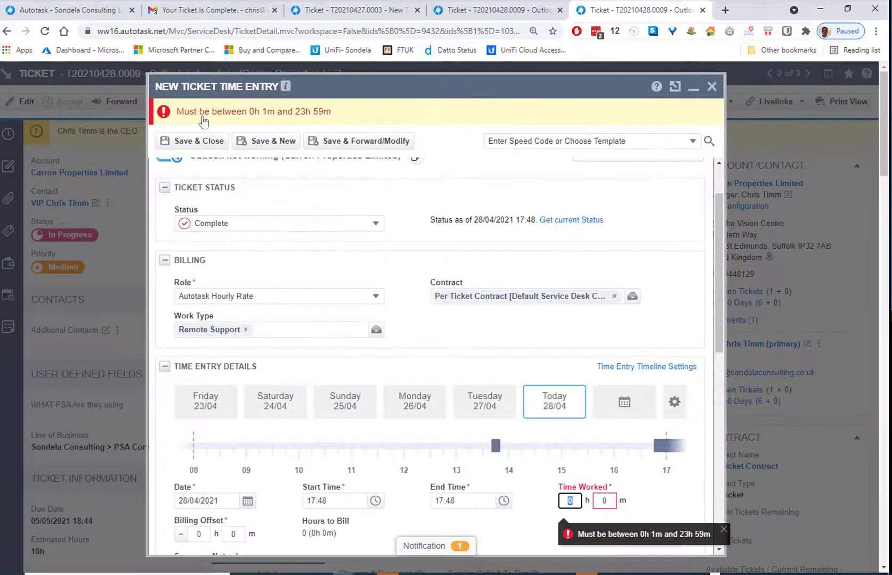
left_click(609, 502)
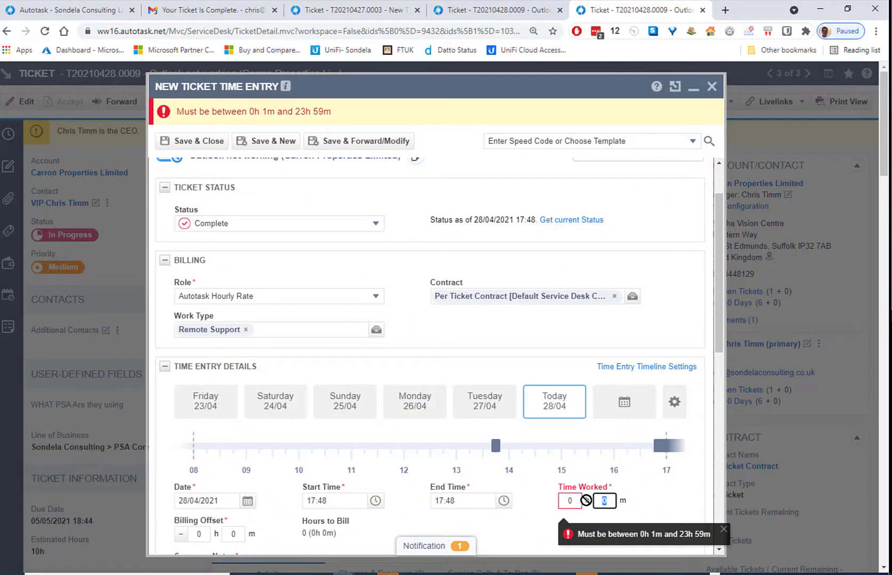
type("5")
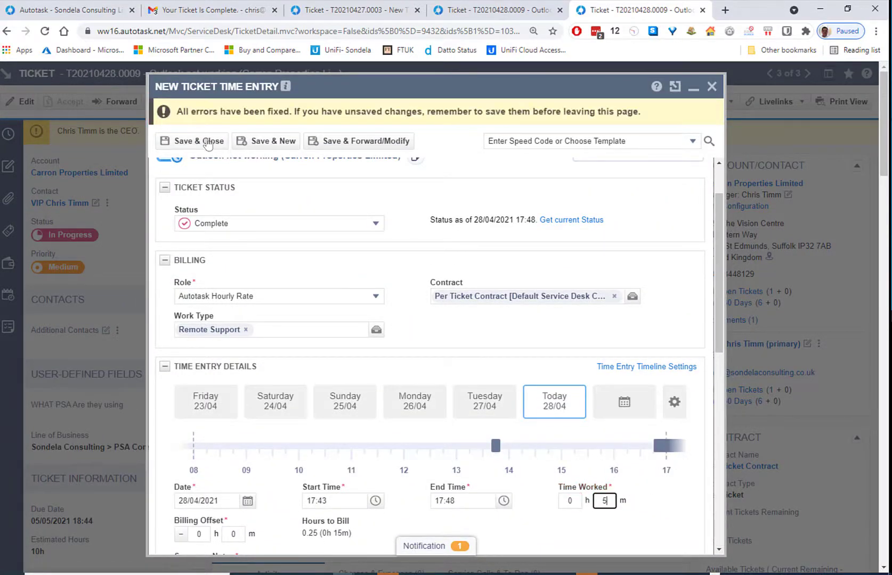
left_click(202, 142)
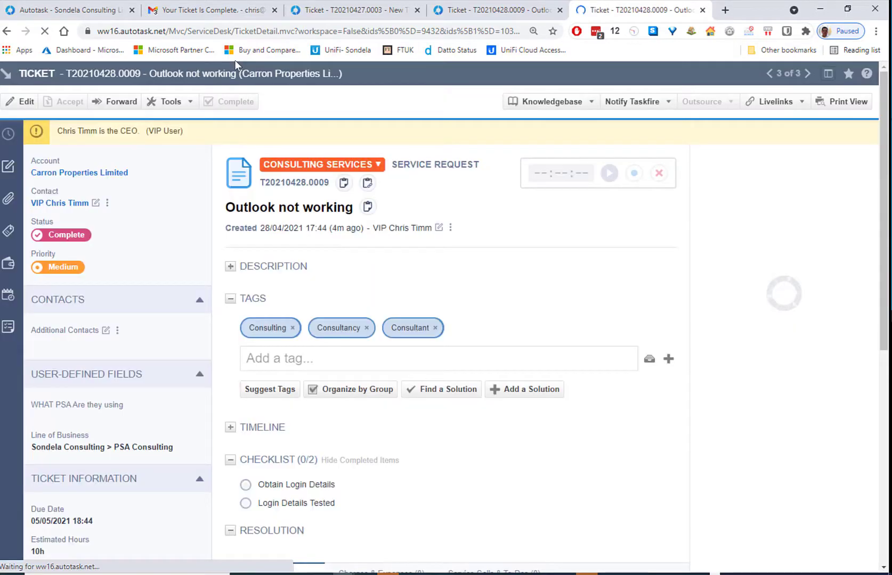
Open the newest completion email, rate it GOOD, and submit 'Great Service very fast and speedy'.
left_click(207, 9)
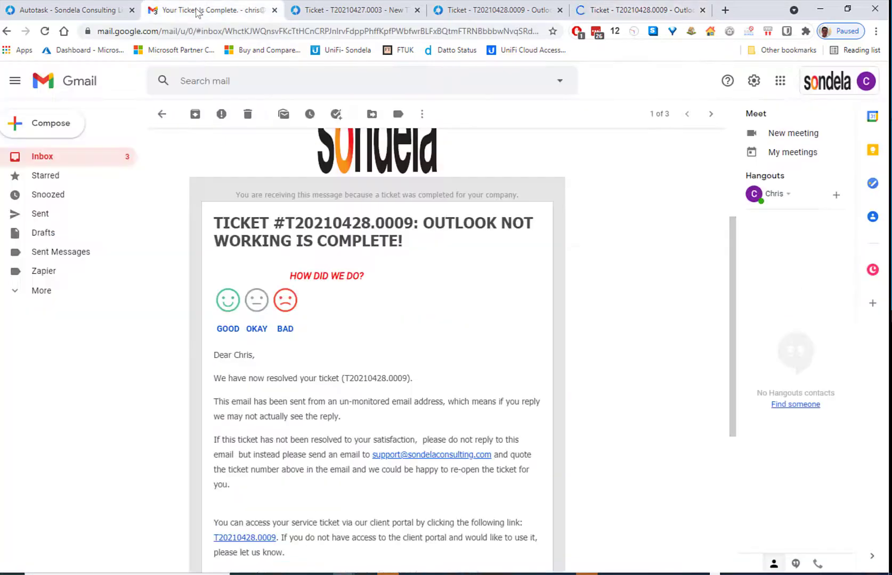
left_click(162, 117)
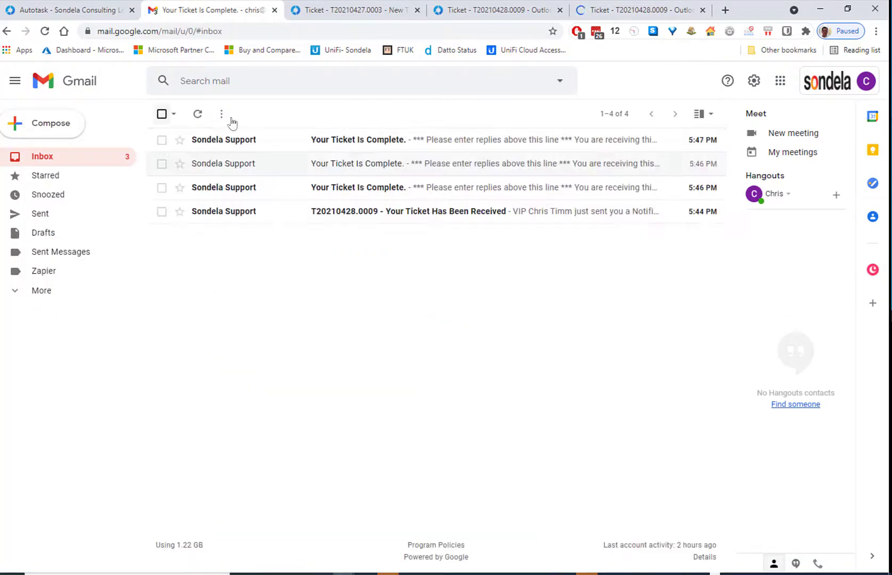
left_click(392, 141)
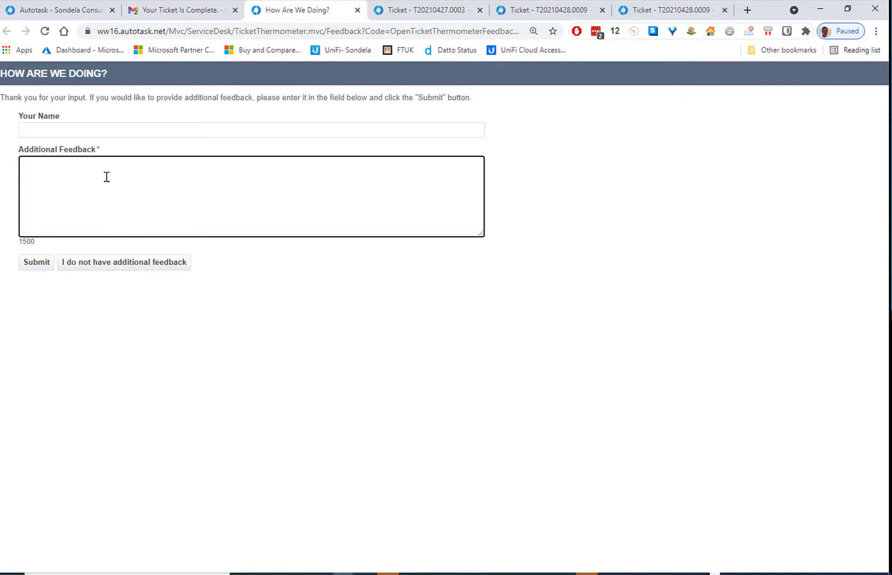
type("Great Service very fast and speedy")
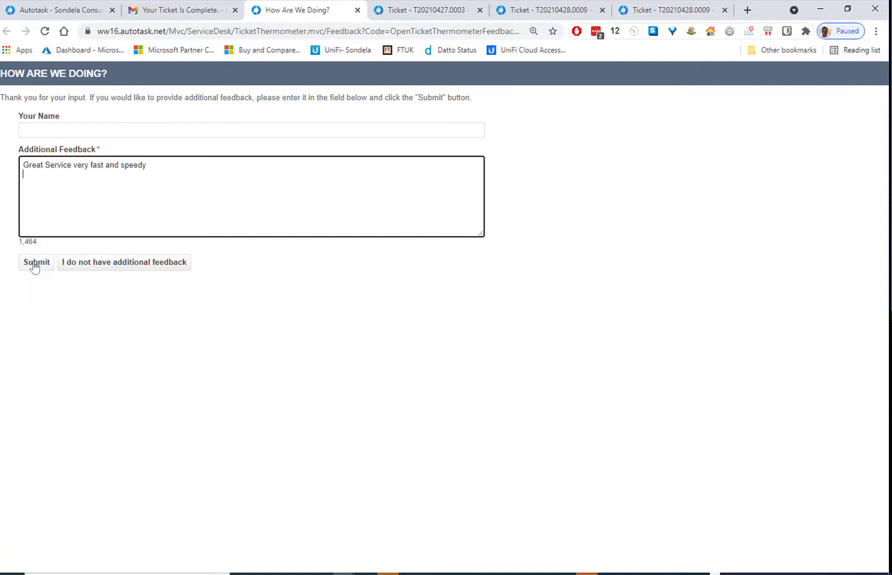
left_click(34, 265)
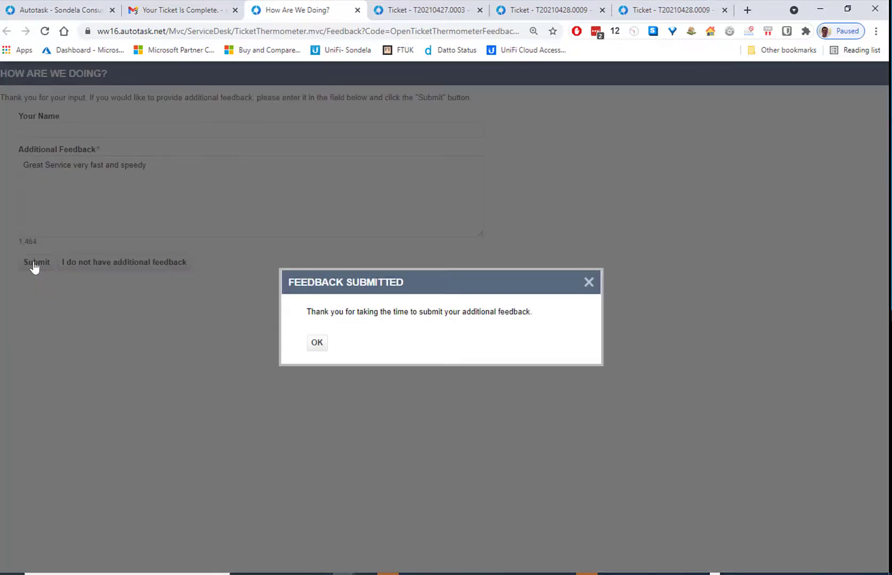
left_click(315, 342)
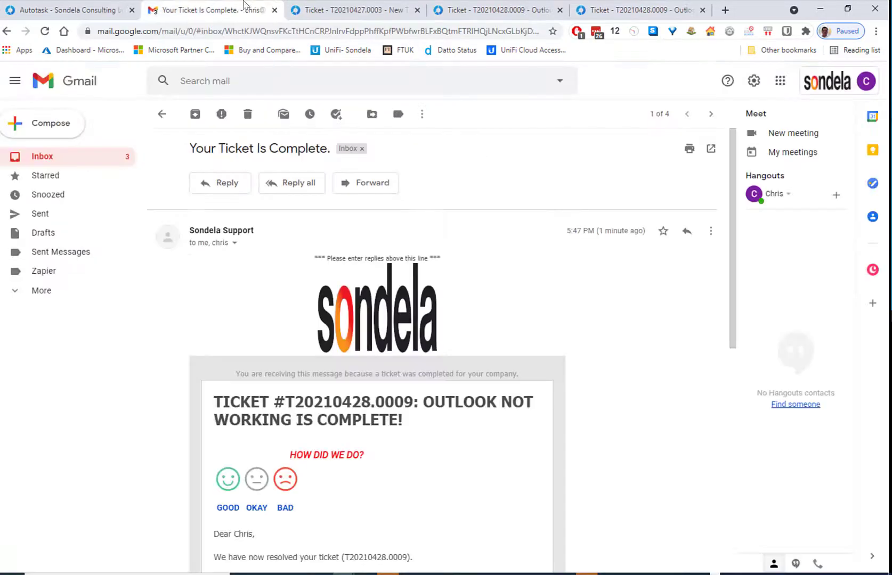
Reload ticket T20210428.0009 and scroll to the Happy thermometer response with its feedback.
left_click(478, 12)
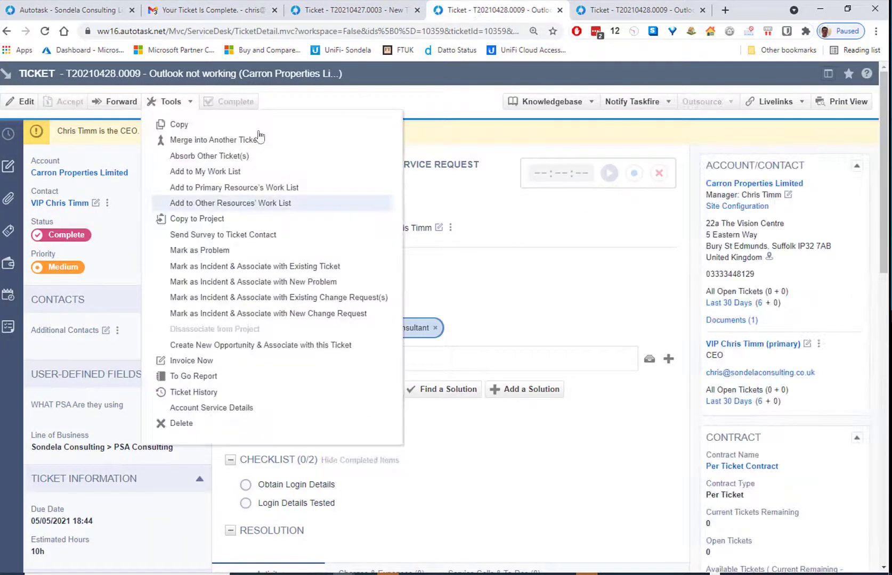
scroll(519, 401, "down", 4)
scroll(519, 400, "down", 6)
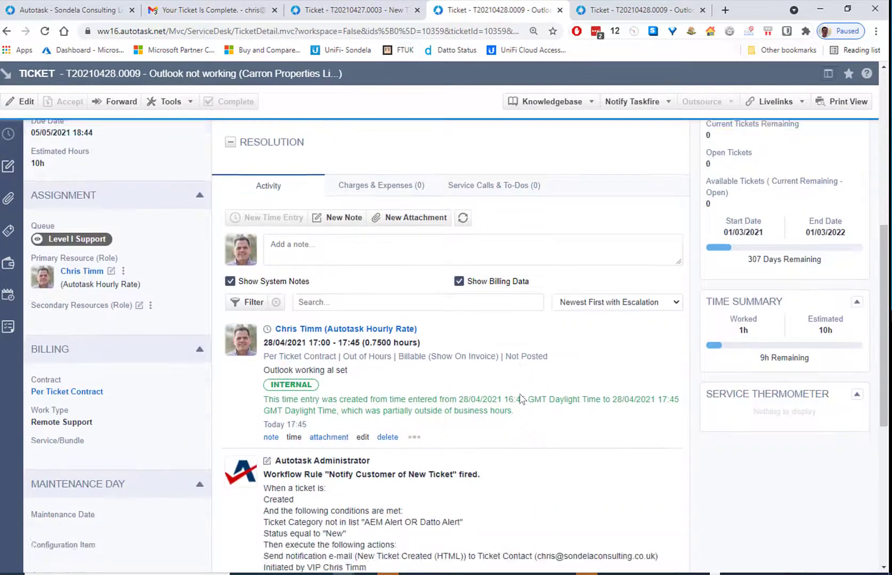
left_click(44, 32)
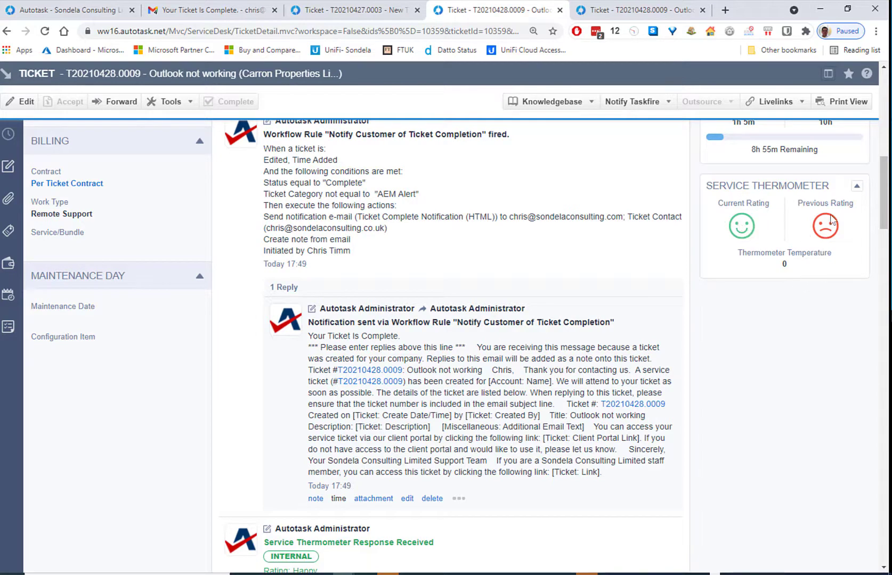
scroll(663, 309, "down", 3)
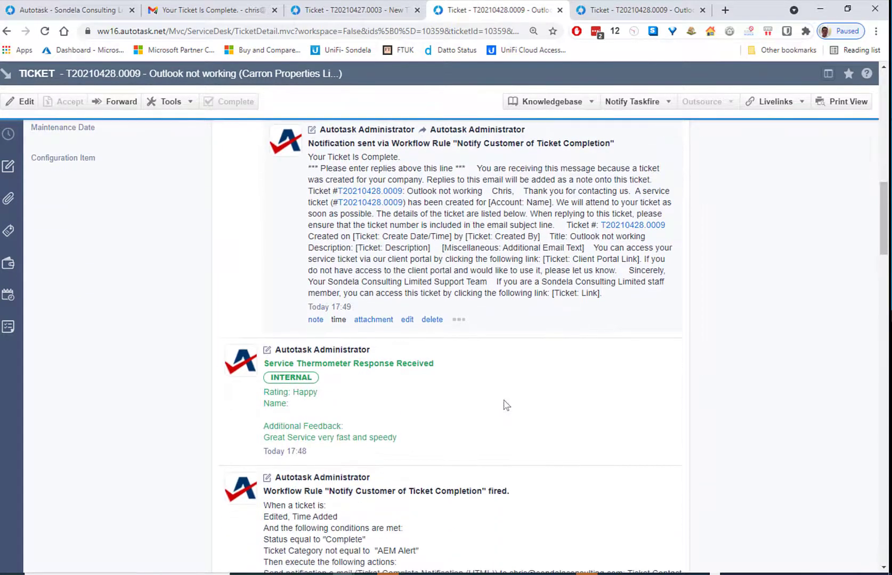
scroll(326, 438, "down", 9)
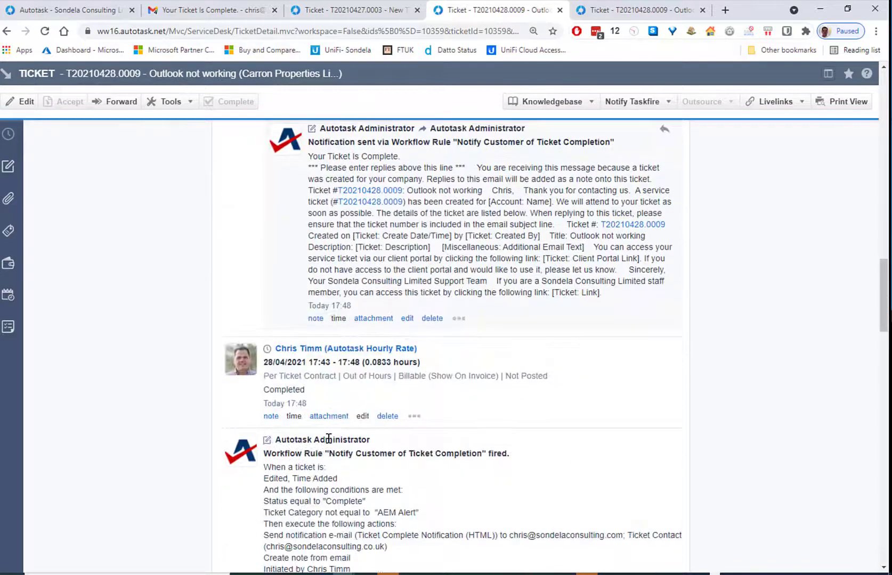
scroll(316, 415, "down", 10)
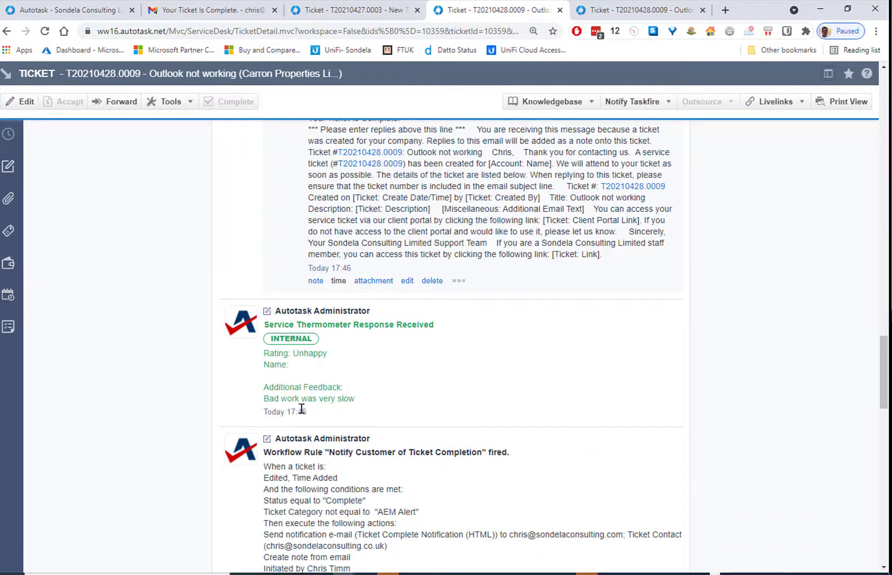
scroll(301, 410, "down", 10)
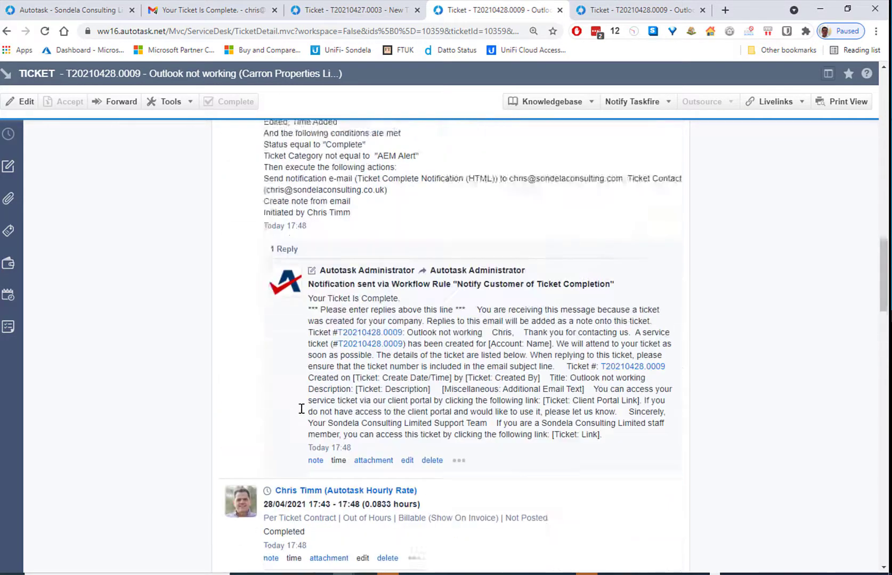
scroll(301, 413, "up", 5)
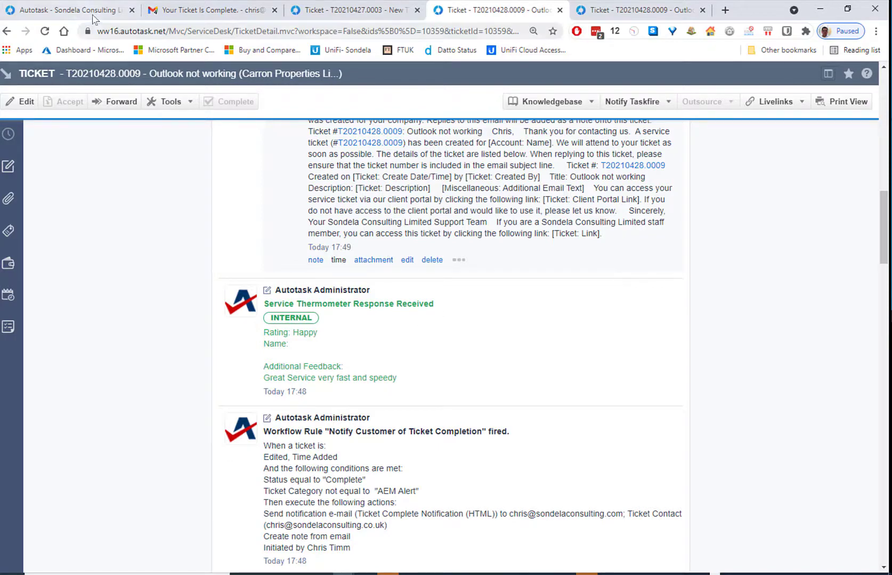
scroll(346, 337, "up", 10)
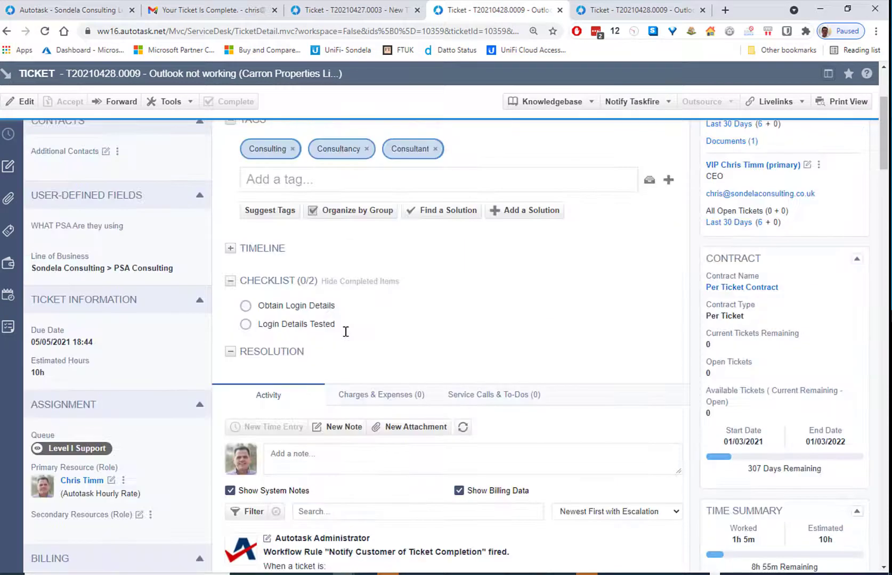
scroll(346, 336, "down", 4)
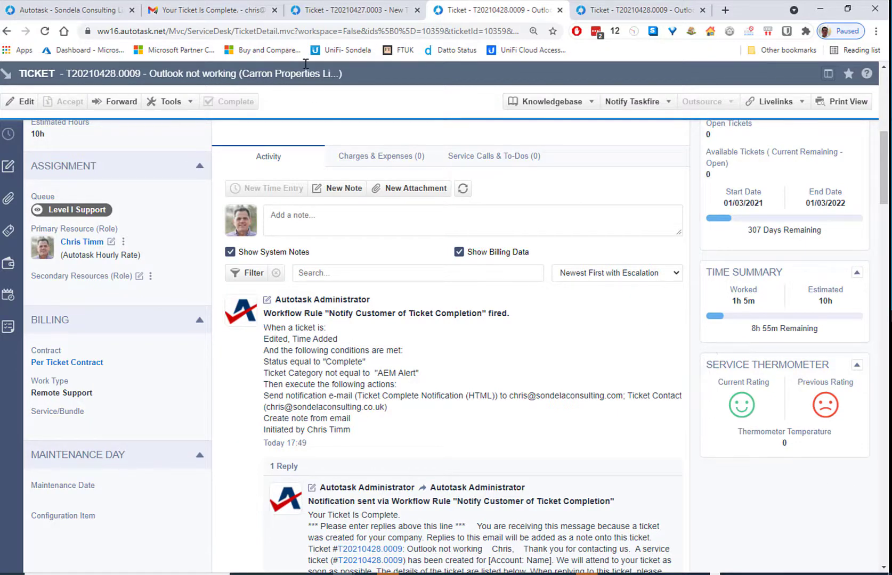
Go to the Workflow Rules page in the Admin section.
left_click(77, 10)
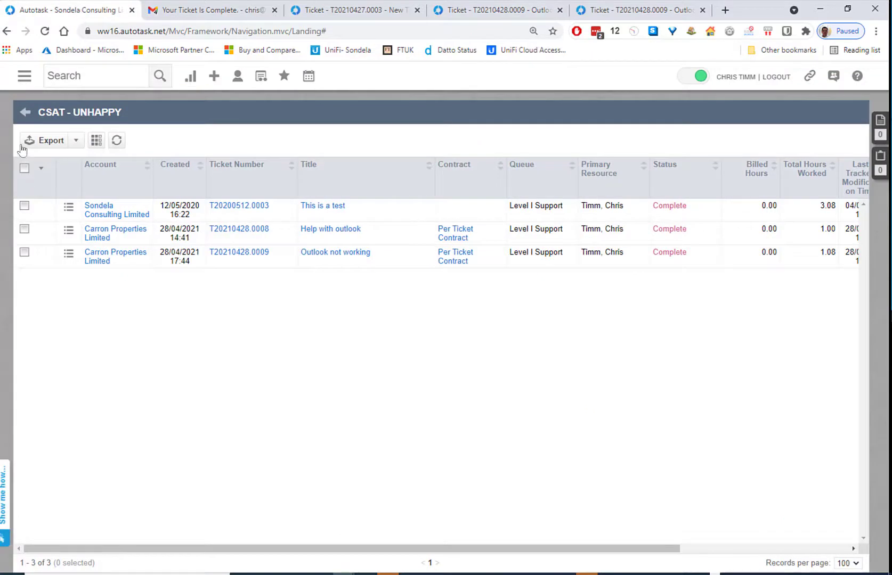
left_click(24, 78)
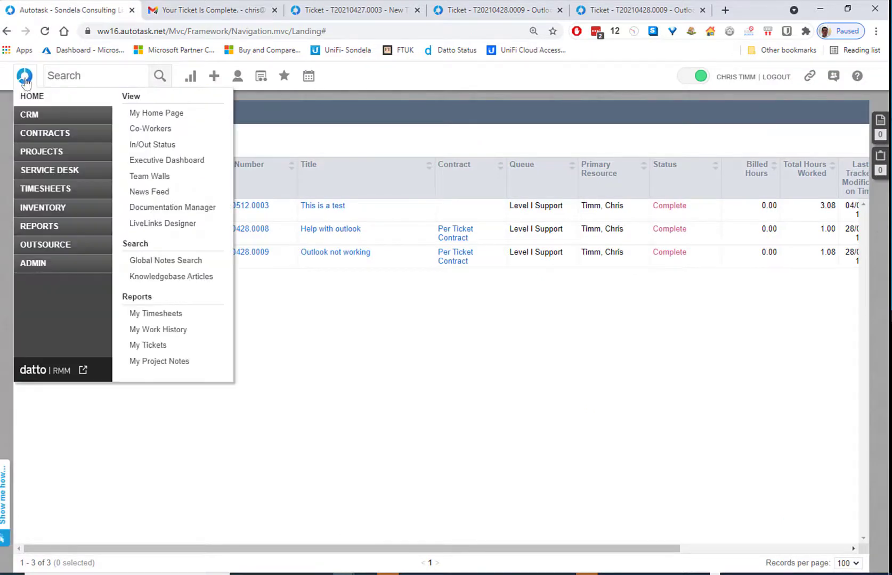
left_click(58, 262)
left_click(172, 231)
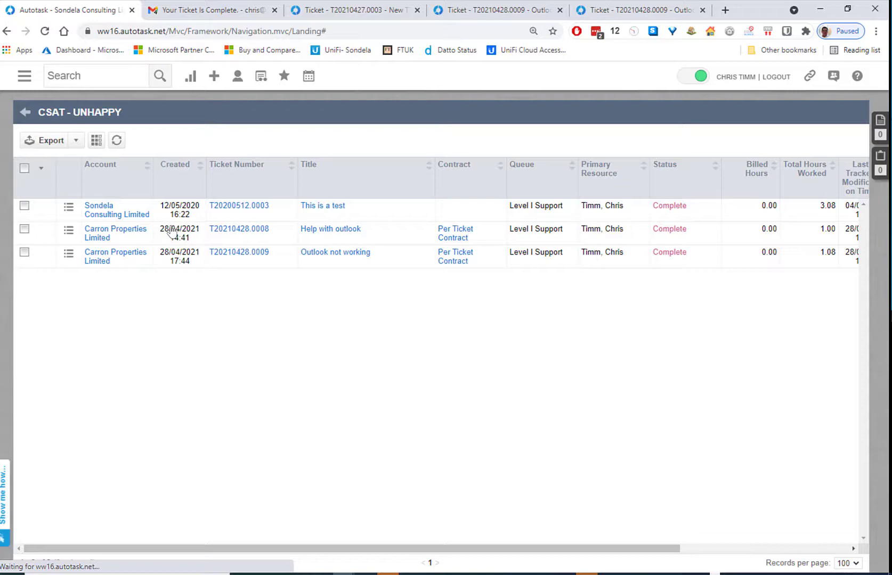
Filter rules by 'Notify' and view the Notify Customer of Ticket Completion notification settings.
left_click(81, 235)
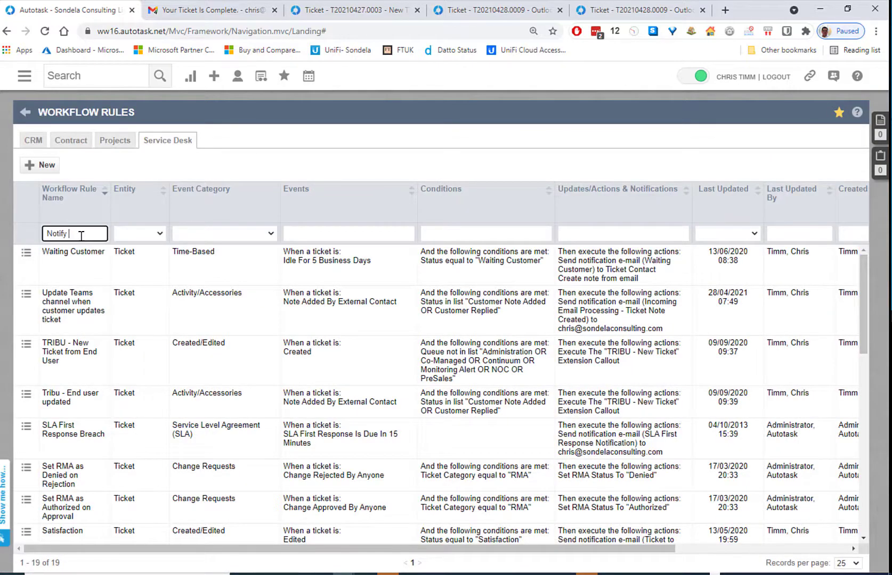
key("Return")
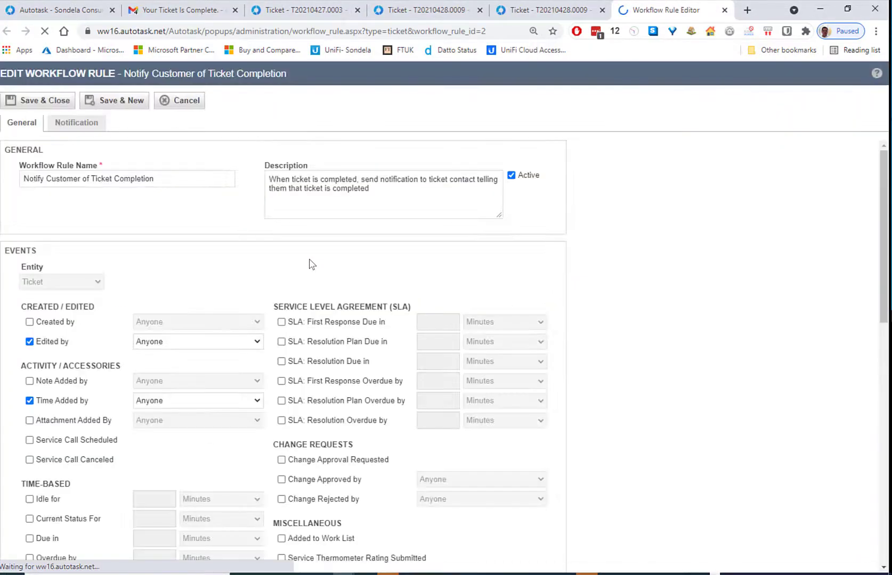
left_click(80, 124)
scroll(192, 335, "down", 2)
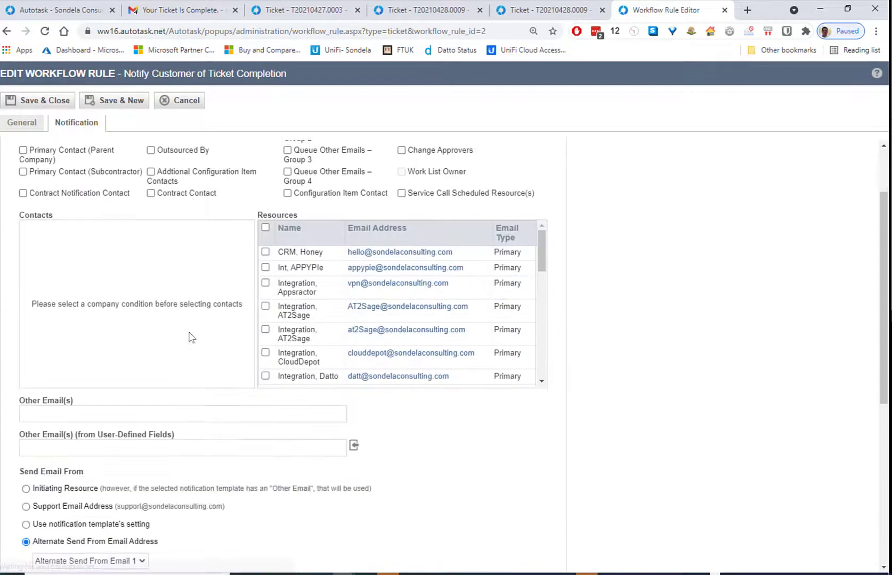
scroll(192, 336, "down", 5)
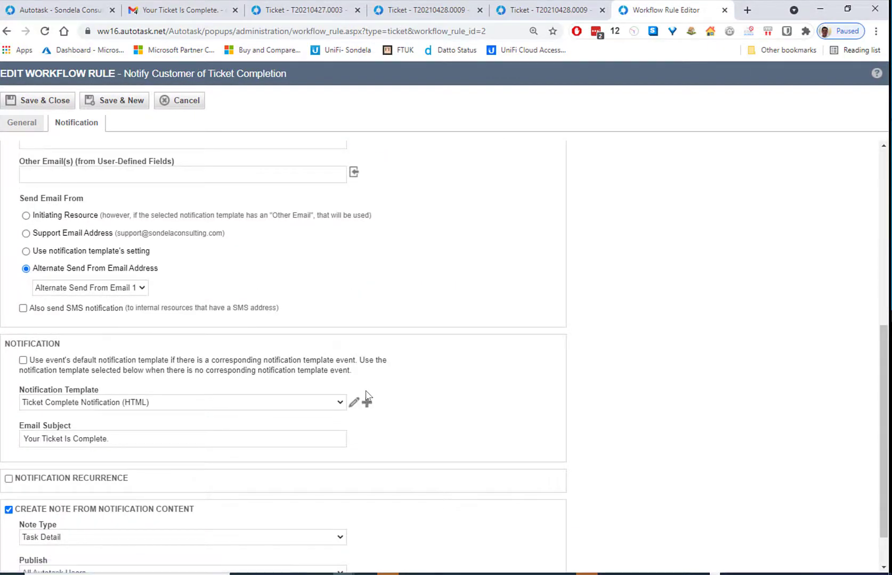
Edit the Ticket Complete Notification (HTML) template and find the Service Thermometer Link (Good to Bad) ticket variable.
left_click(353, 405)
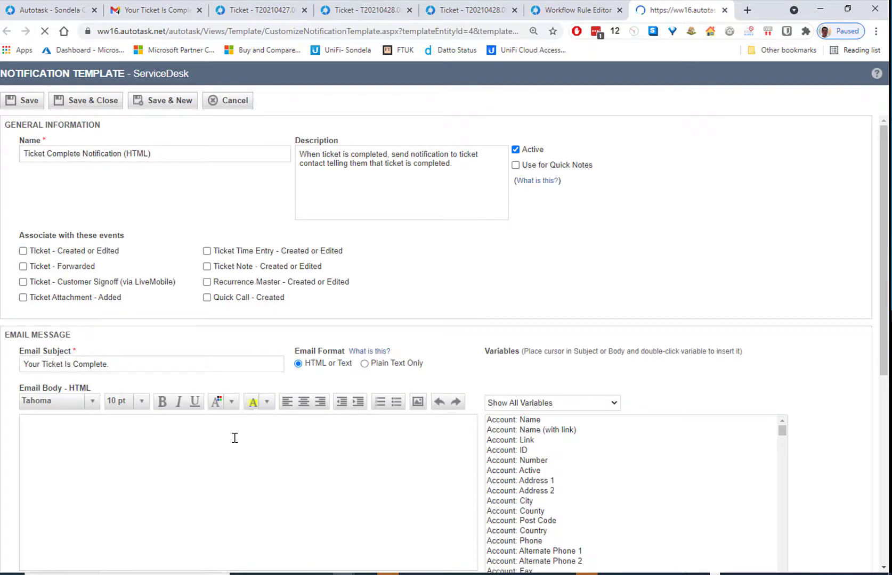
scroll(272, 451, "down", 5)
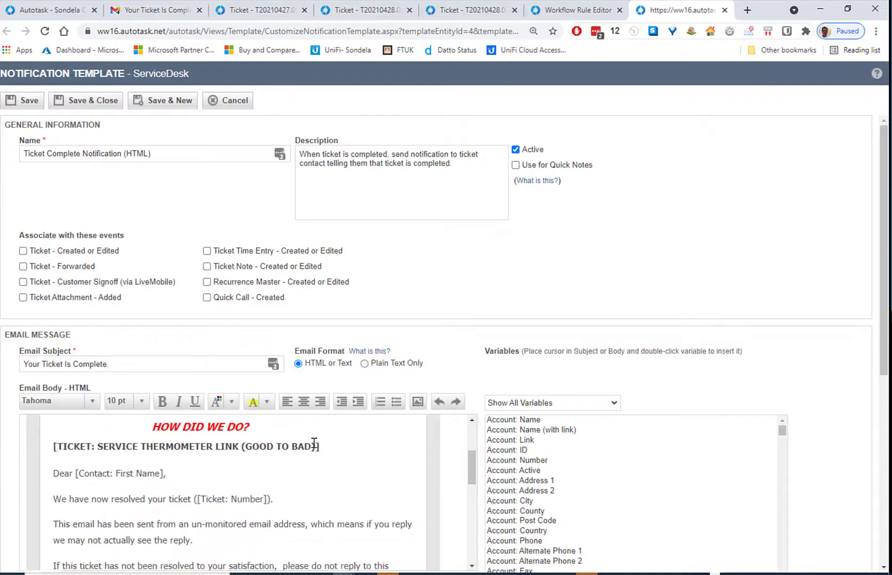
triple_click(51, 447)
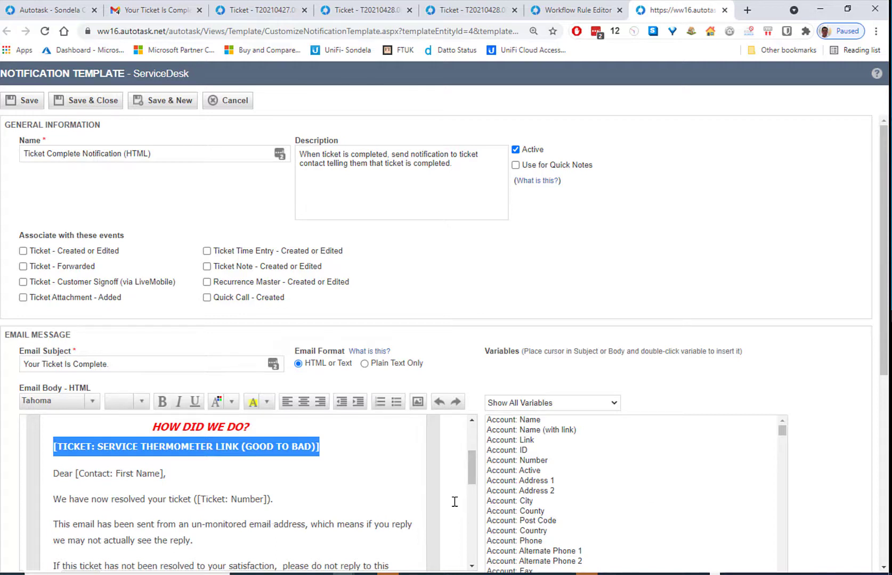
left_click(571, 408)
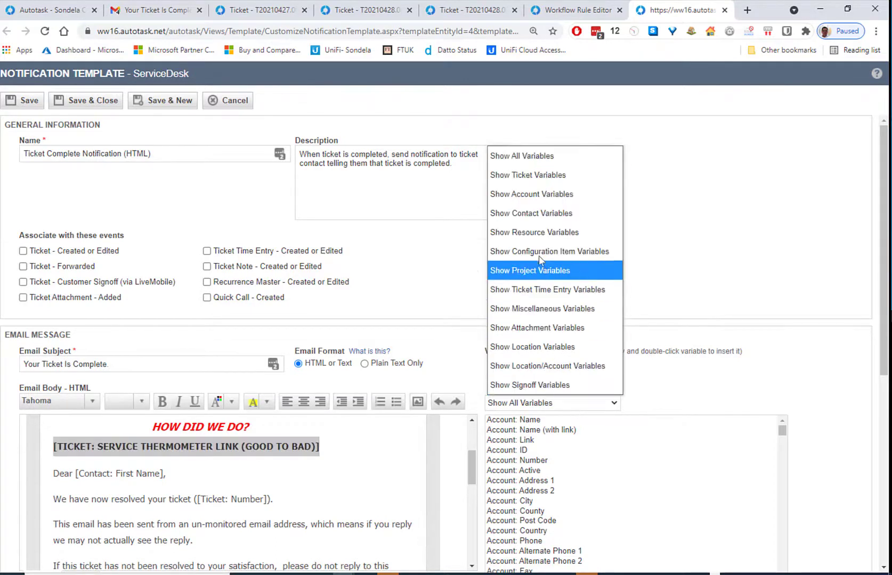
left_click(523, 175)
scroll(617, 479, "down", 15)
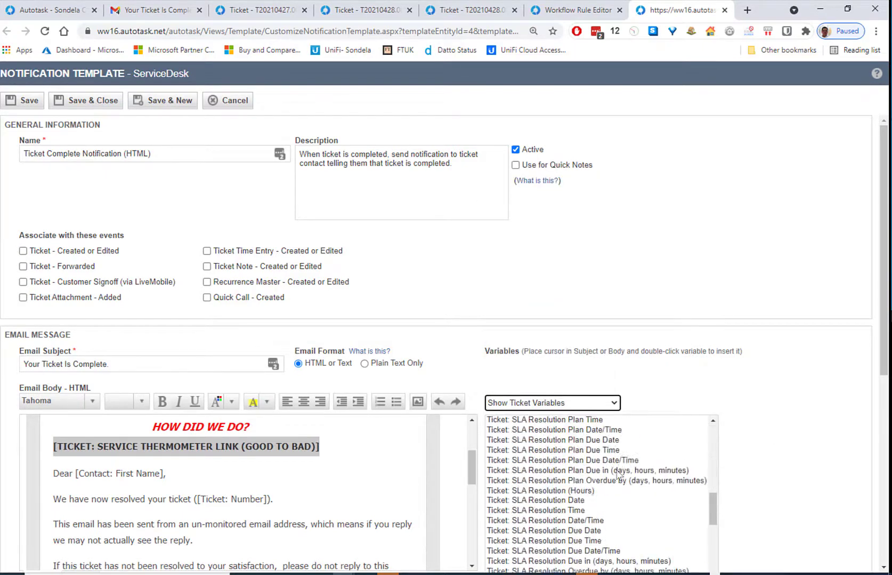
scroll(618, 476, "down", 10)
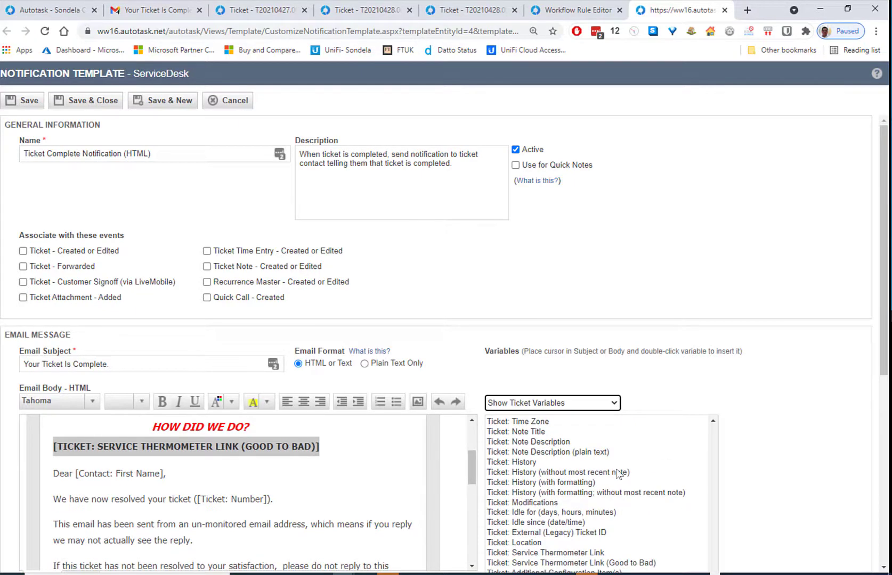
scroll(618, 474, "down", 6)
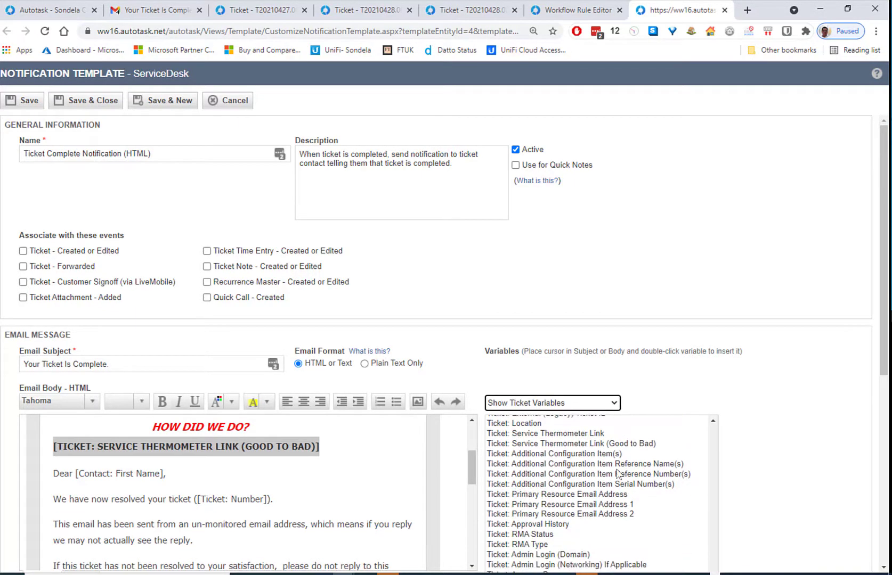
scroll(574, 446, "up", 3)
scroll(548, 459, "down", 1)
left_click(555, 443)
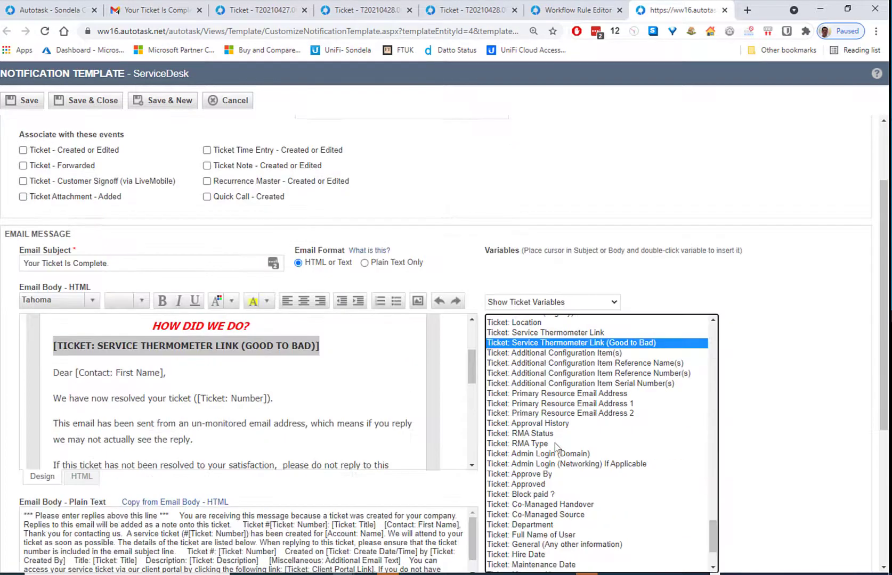
Insert Service Thermometer Link (Good to Bad) on a new line, then cancel without saving.
left_click(338, 349)
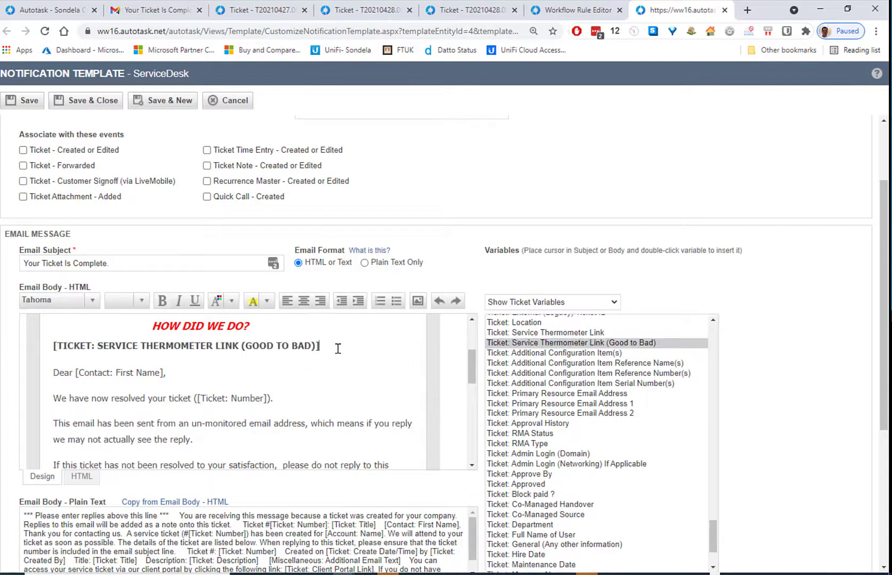
key("Return")
key("Return")
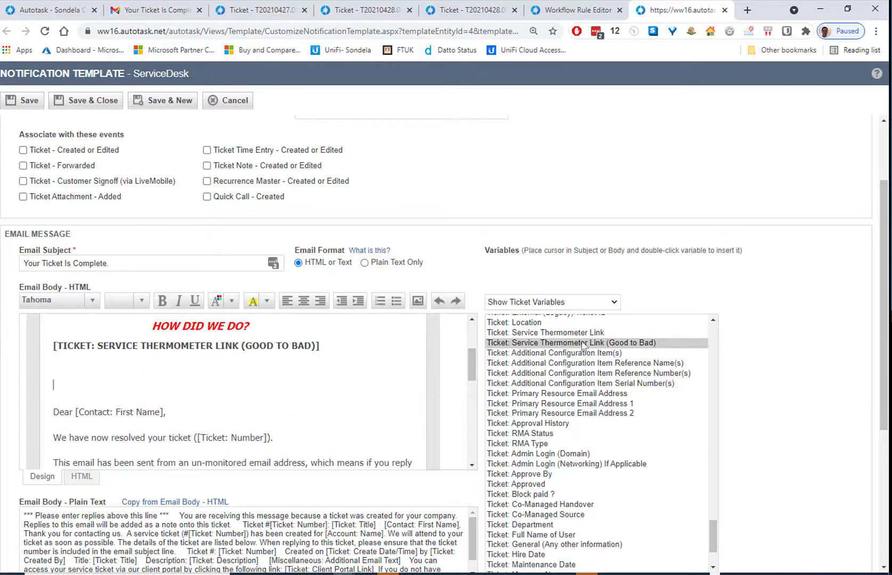
double_click(578, 344)
left_click_drag(316, 381, 64, 371)
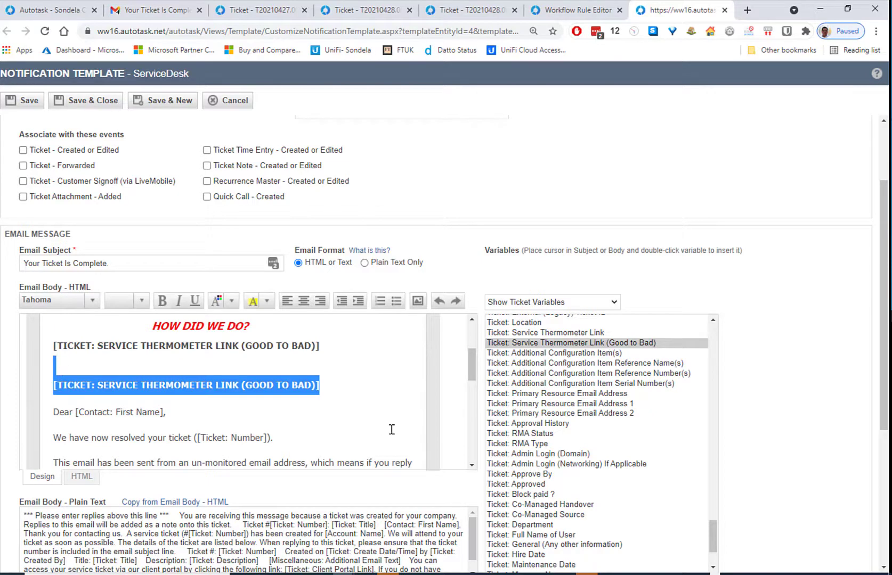
left_click(224, 103)
From Admin settings, expand Service Desk (Tickets) and open Ticket Categories.
left_click(65, 15)
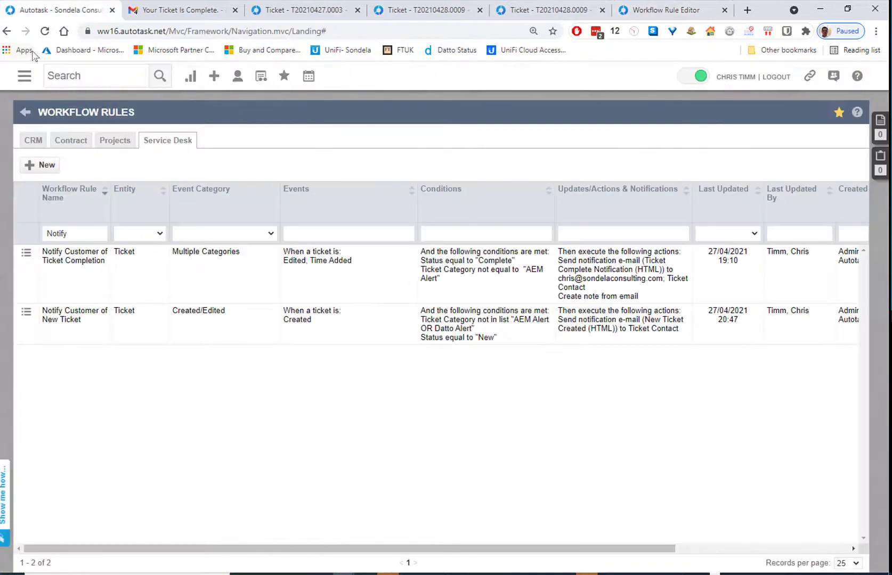
left_click(25, 76)
mouse_move(16, 130)
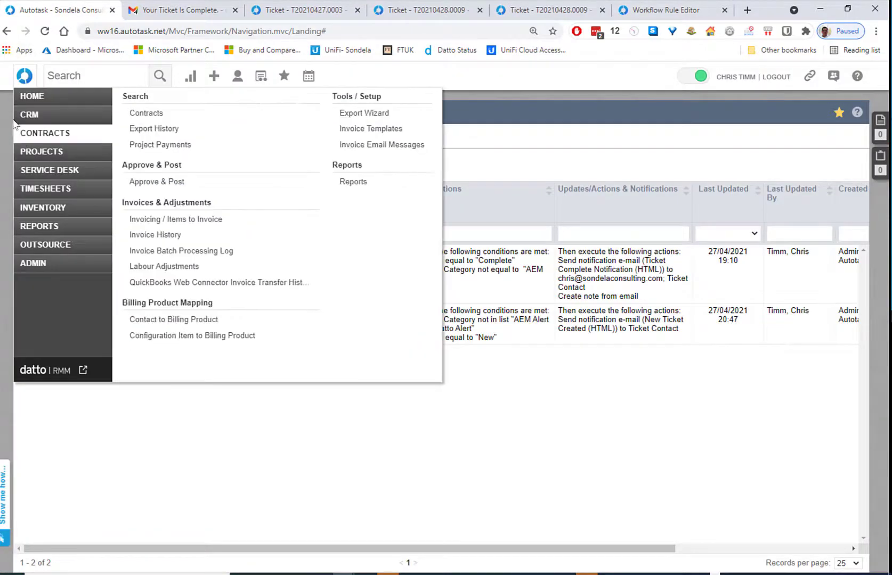
left_click(22, 112)
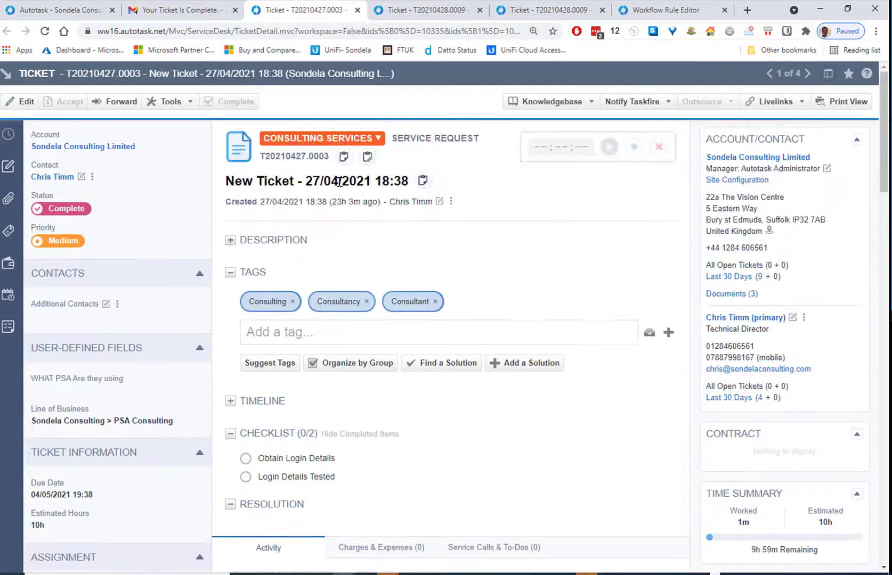
left_click(38, 11)
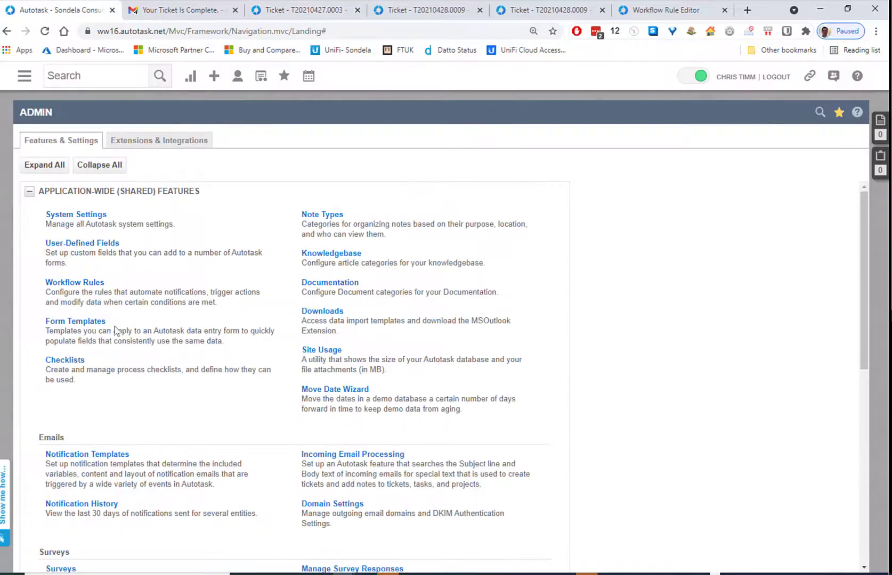
scroll(112, 451, "down", 2)
scroll(113, 450, "down", 1)
scroll(113, 413, "down", 5)
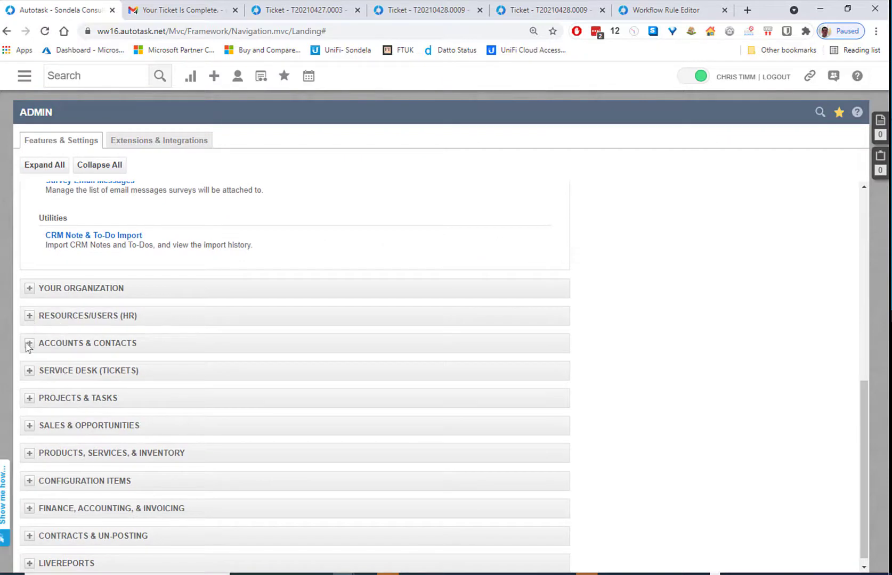
left_click(28, 371)
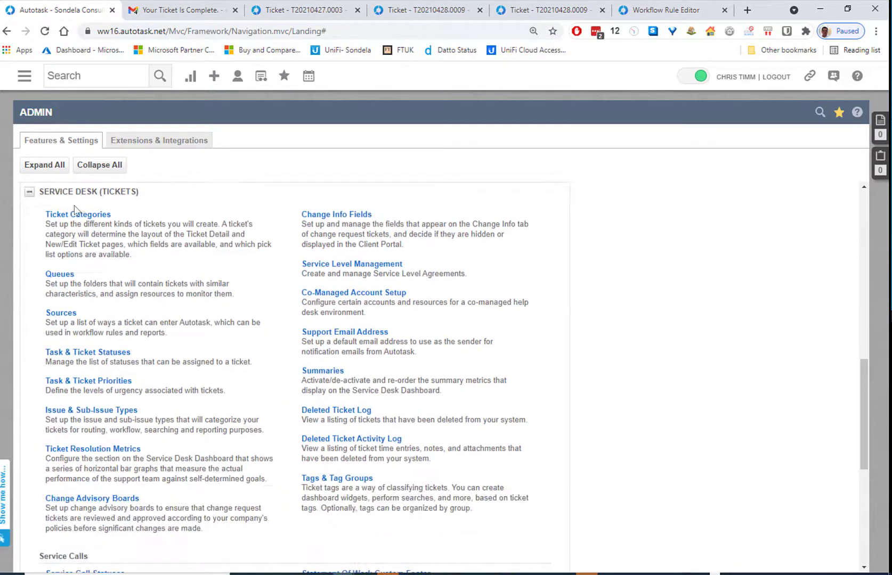
left_click(78, 213)
Open the Consulting Services ticket category's Insights layout.
mouse_move(78, 216)
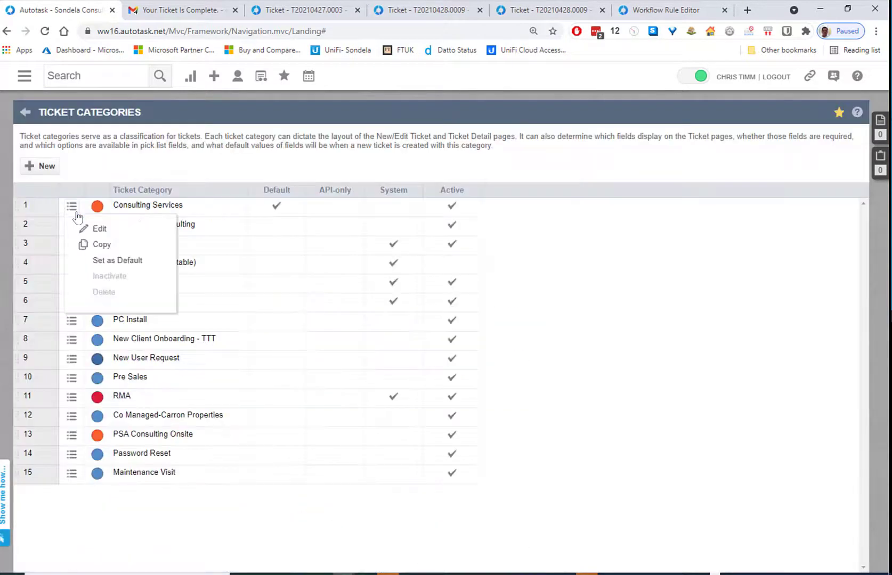
left_click(94, 229)
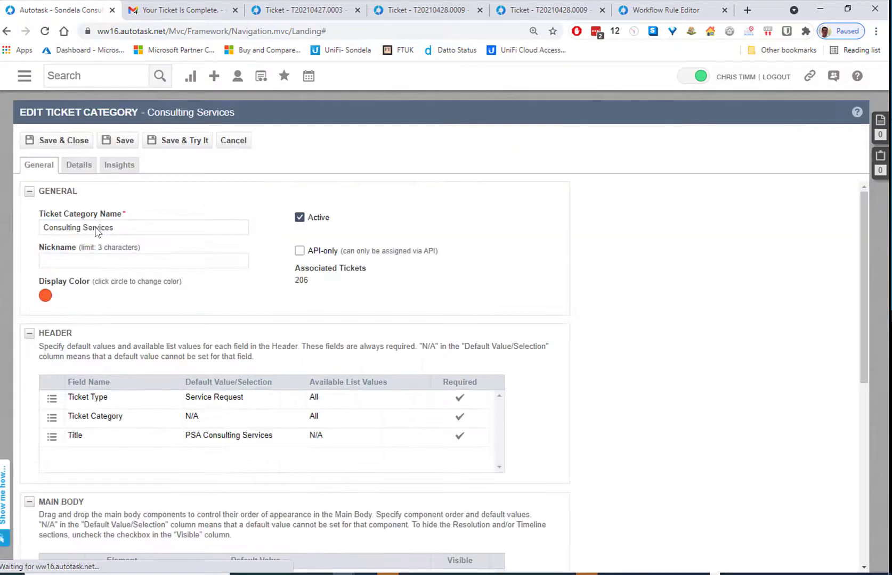
left_click(120, 166)
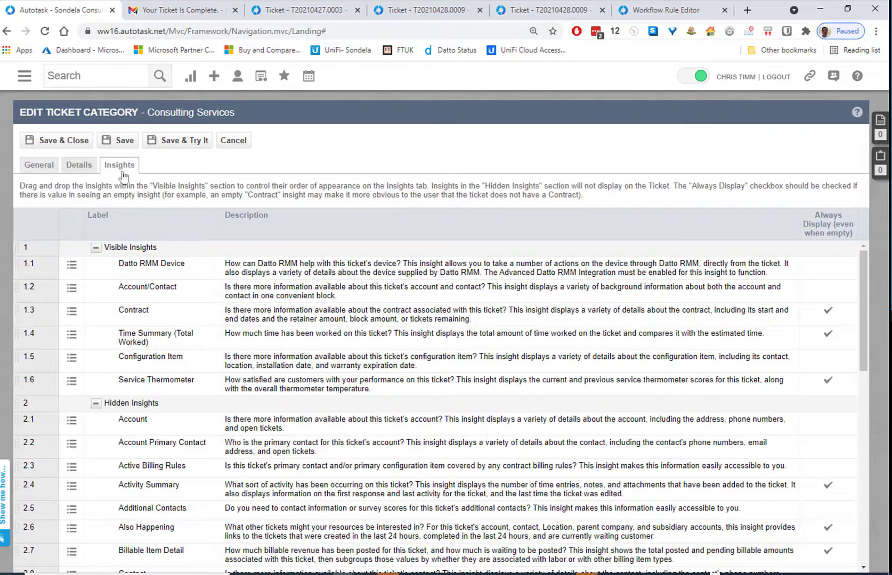
scroll(145, 422, "down", 1)
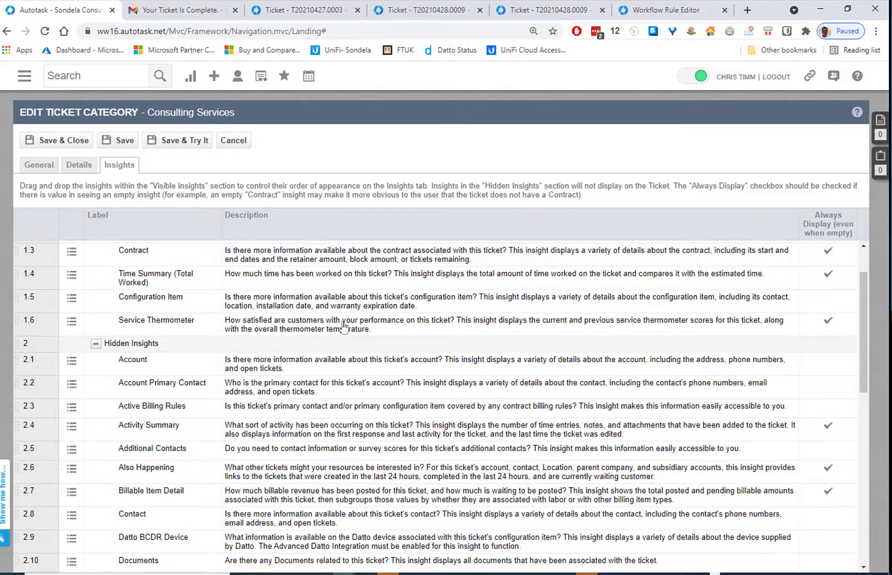
scroll(169, 423, "down", 4)
scroll(197, 501, "down", 4)
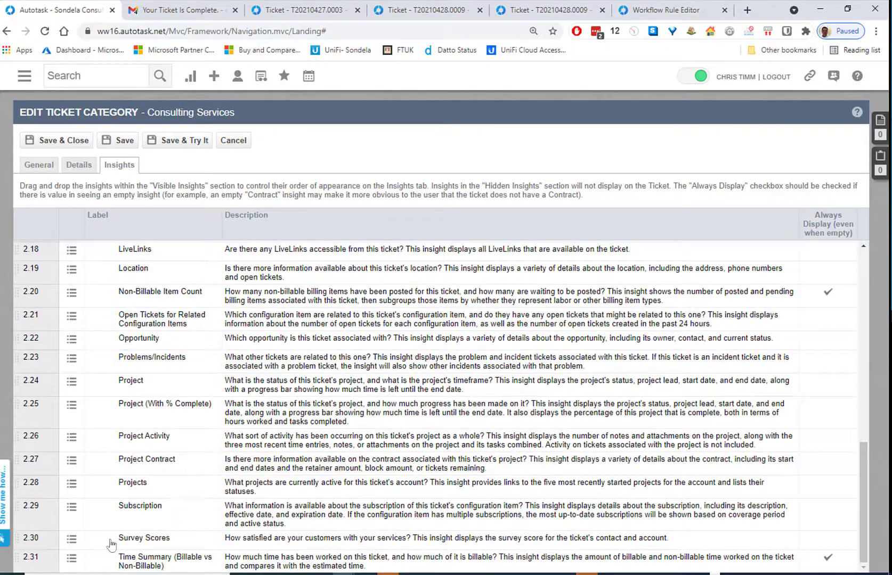
Move Service Thermometer above row 1.1, save the category, and return to ticket T20210428.0009.
left_click_drag(57, 531, 90, 261)
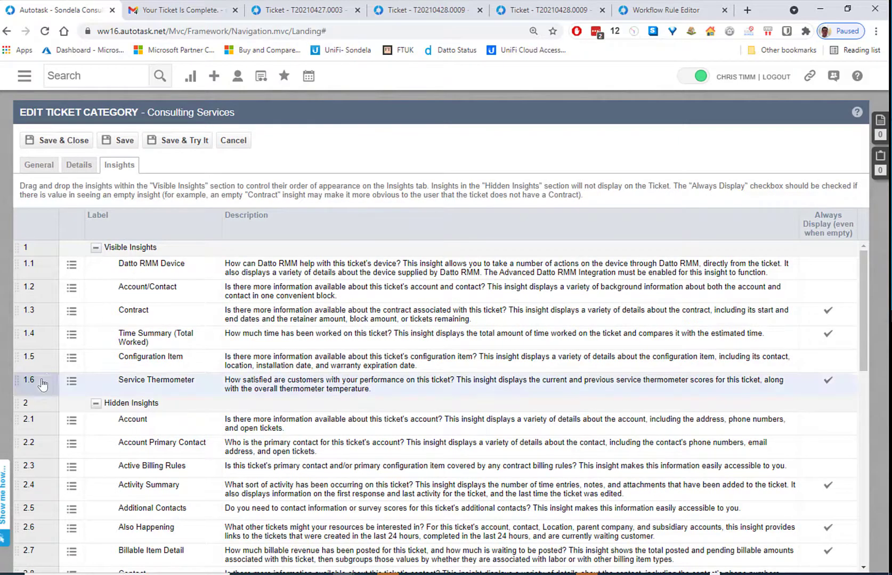
left_click_drag(69, 381, 65, 262)
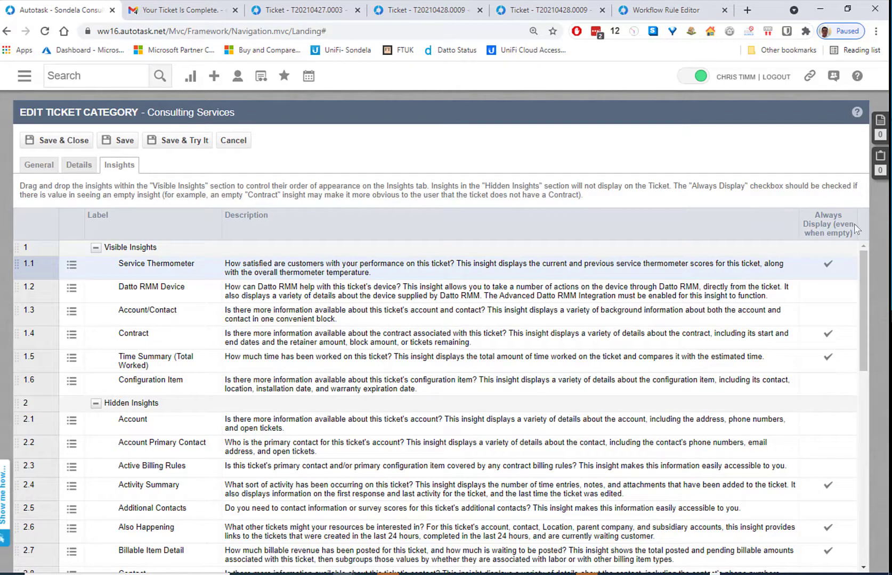
left_click(74, 141)
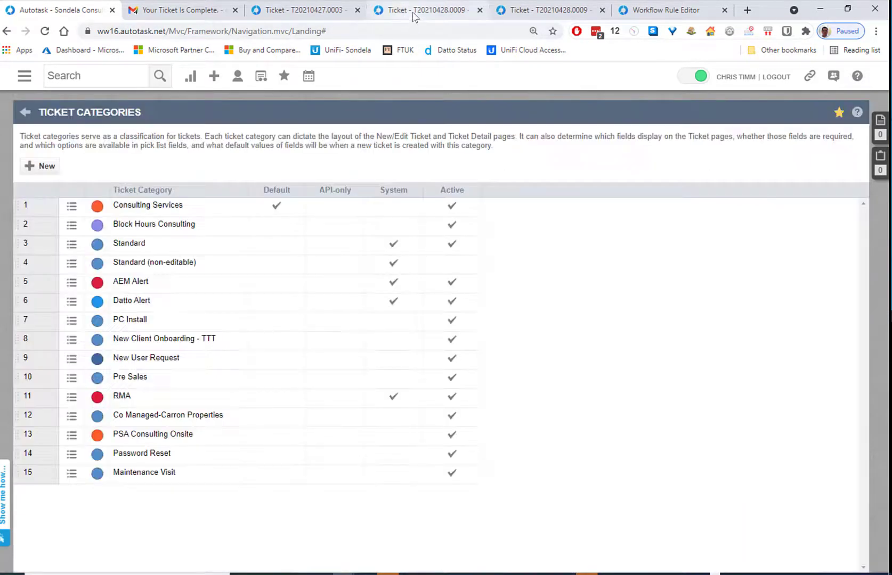
left_click(406, 11)
Reload ticket T20210428.0009 and scroll up to see Service Thermometer listed first.
left_click(45, 32)
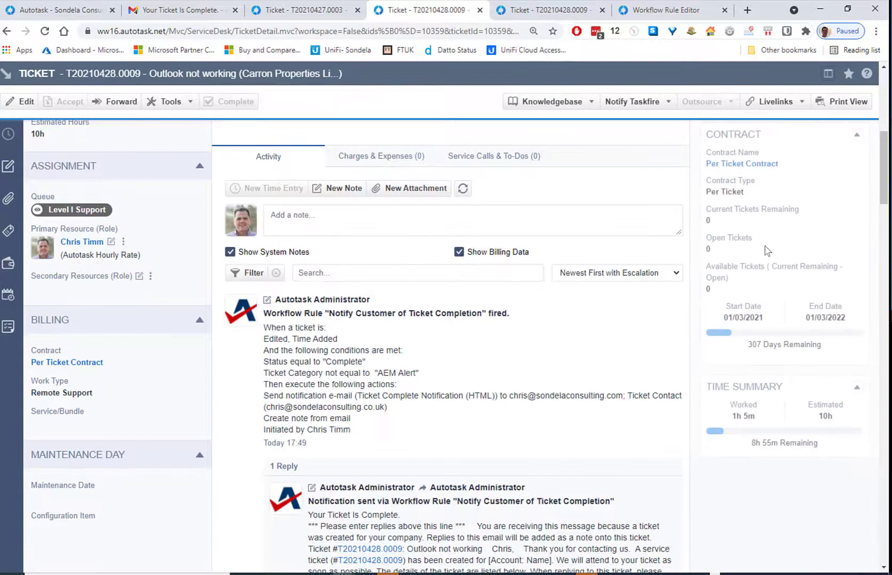
scroll(766, 252, "up", 5)
scroll(766, 251, "up", 3)
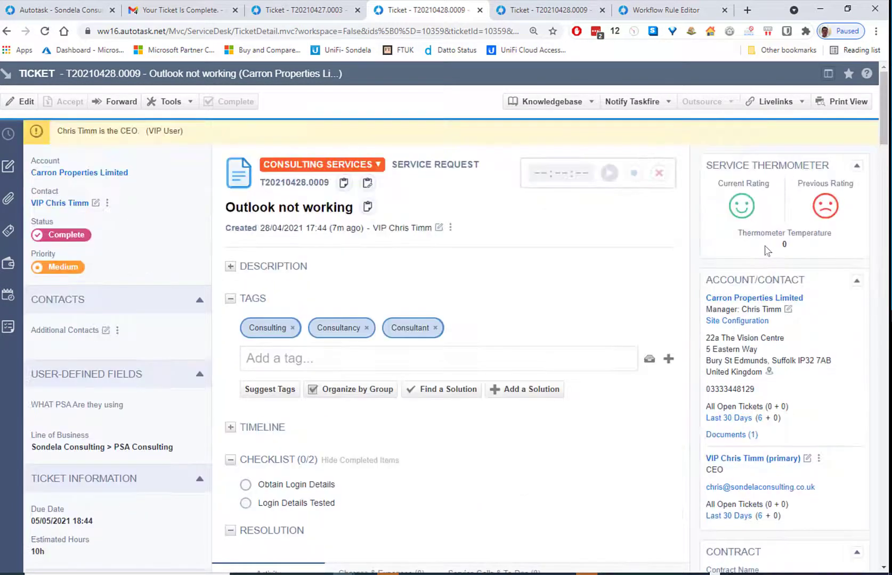